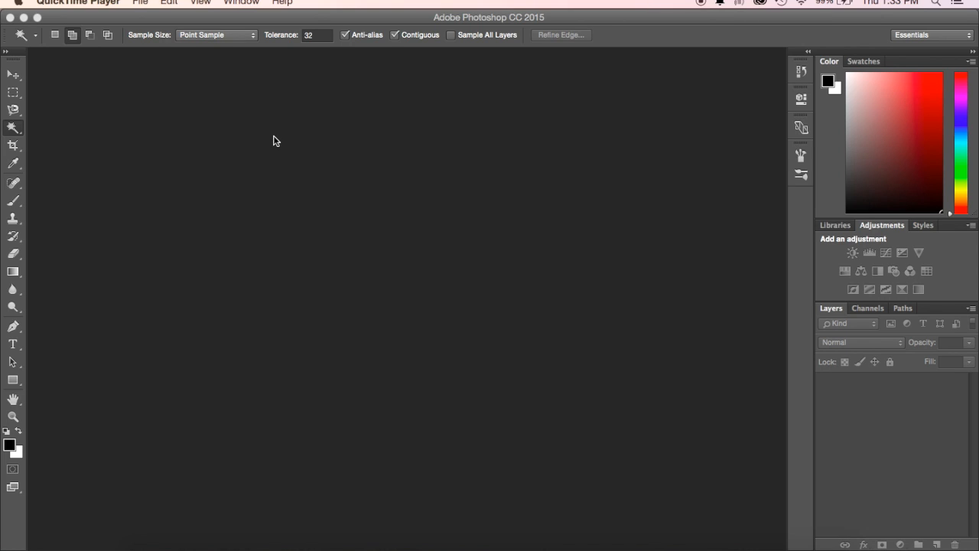
# - Open the image Profile Pic.png from the Downloads folder
pyautogui.click(138, 28)
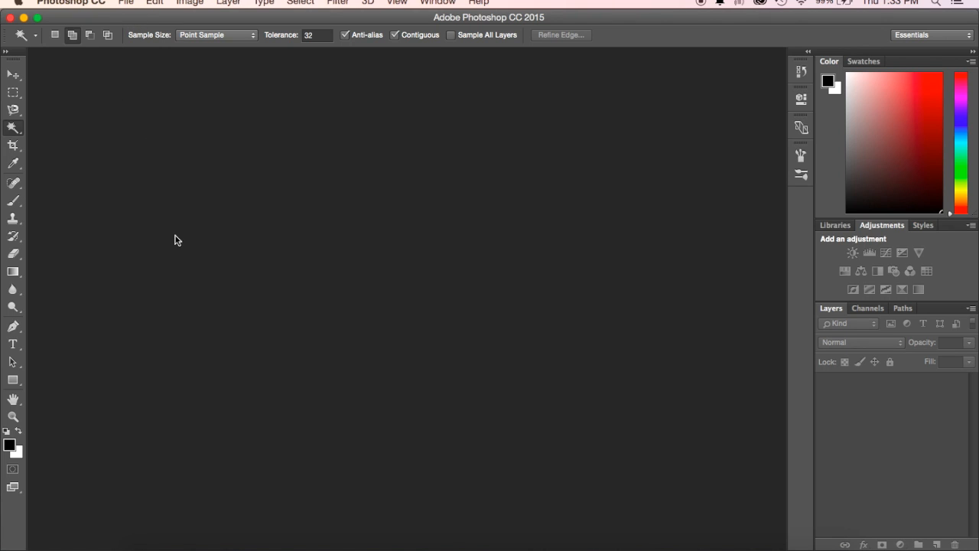
pyautogui.click(127, 2)
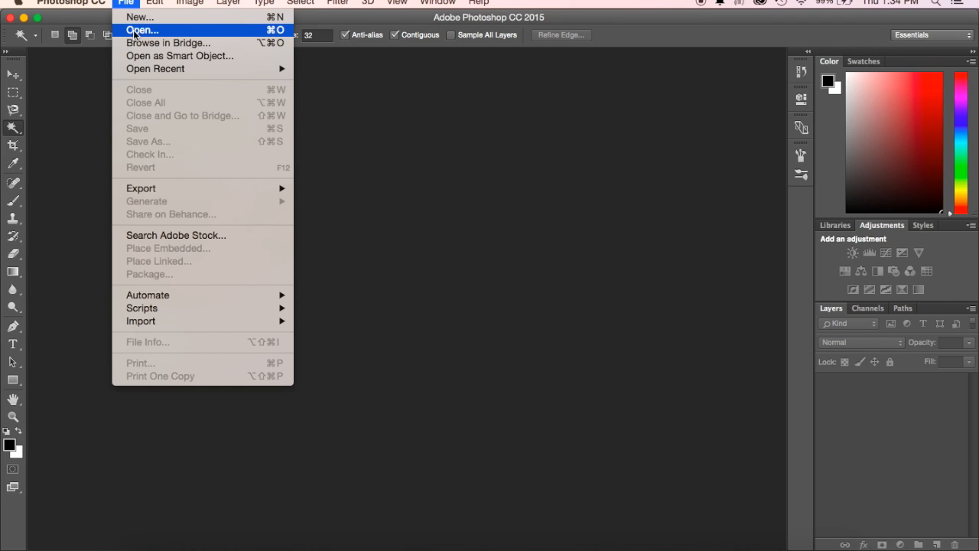
pyautogui.click(135, 32)
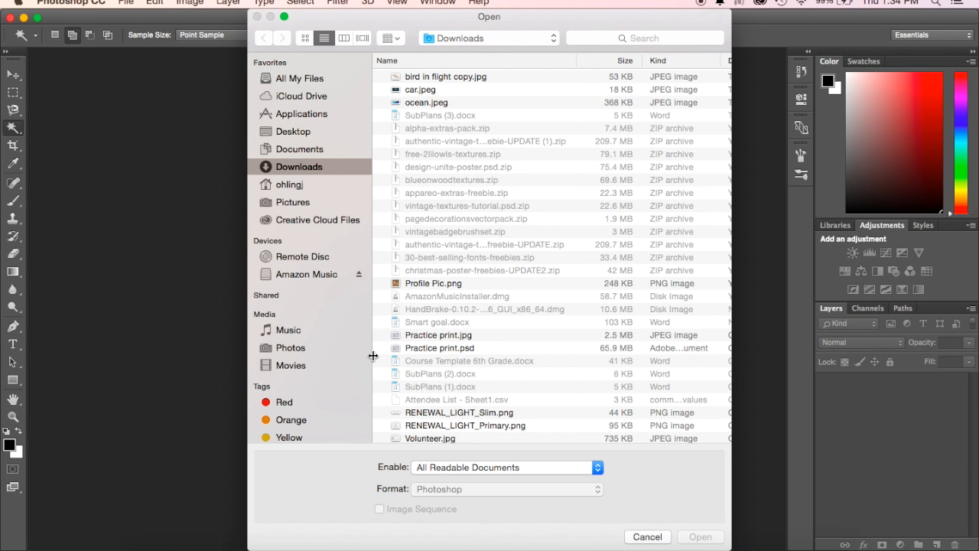
pyautogui.click(442, 284)
pyautogui.click(693, 536)
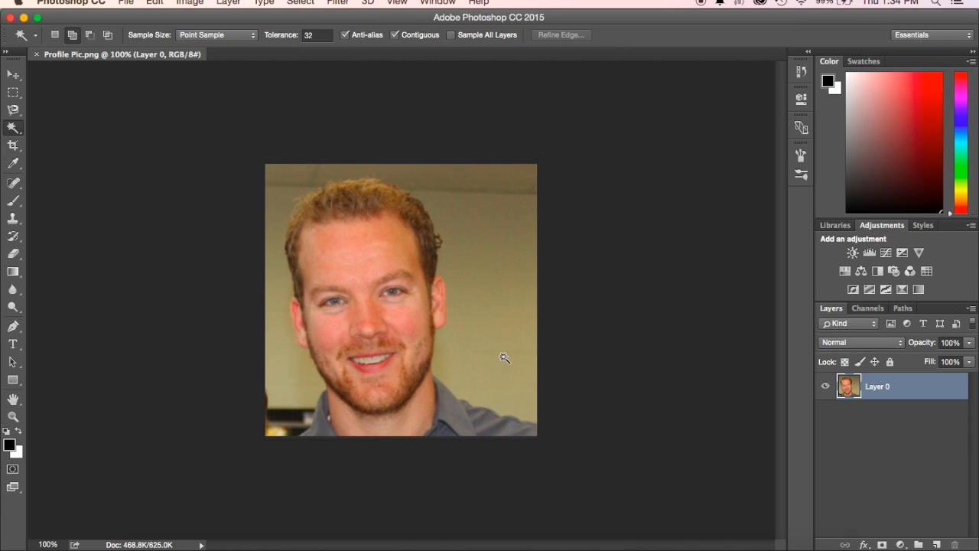
# - Crop away the strip of background on the photo's right side, keeping the full height, and commit the crop
pyautogui.click(15, 75)
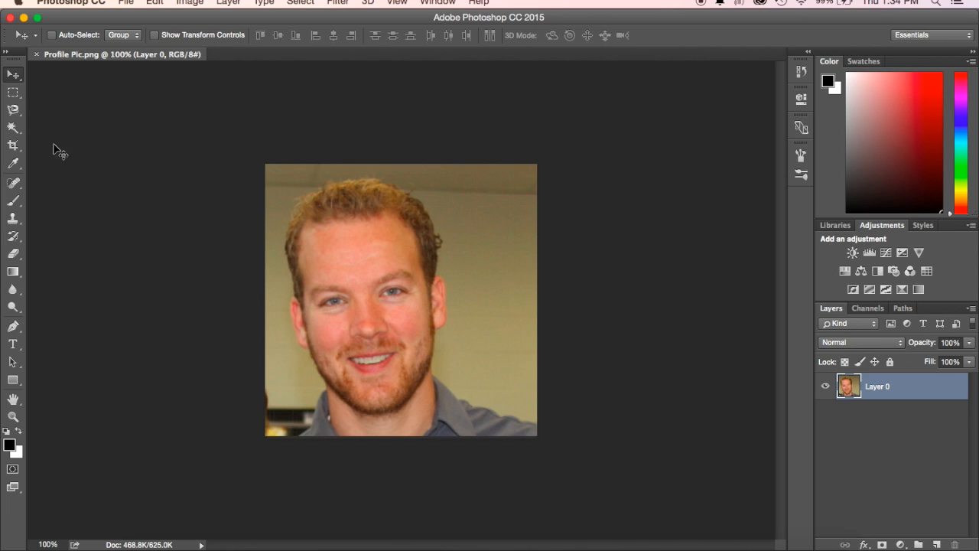
pyautogui.click(13, 146)
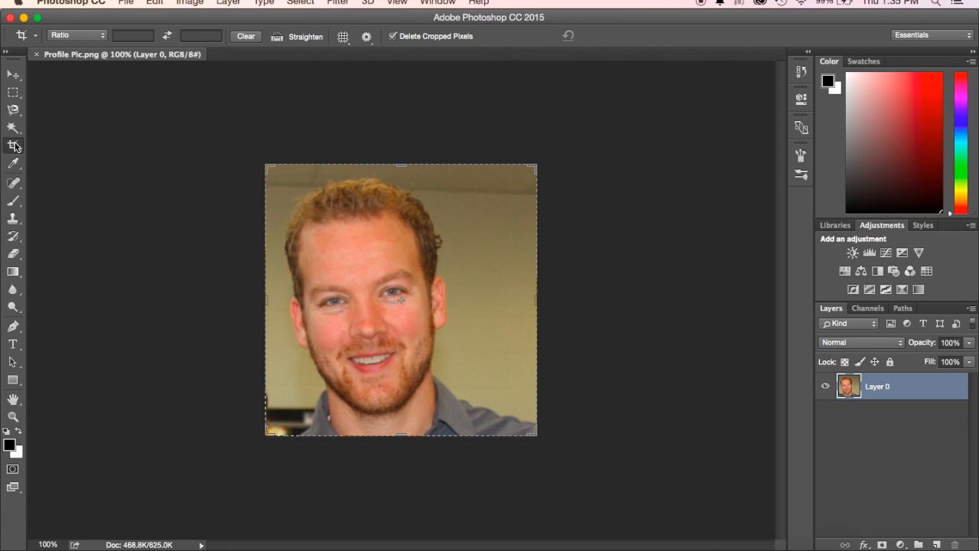
pyautogui.click(967, 28)
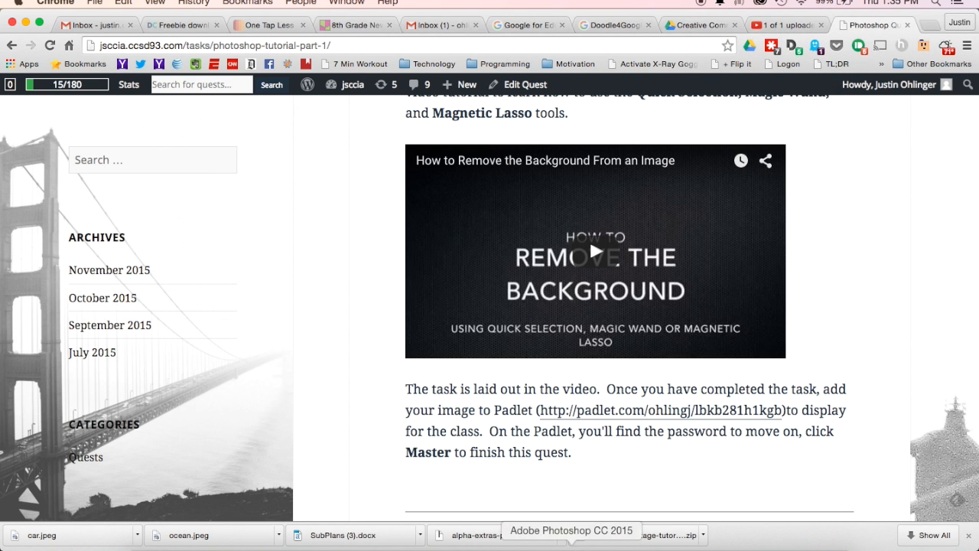
pyautogui.click(572, 548)
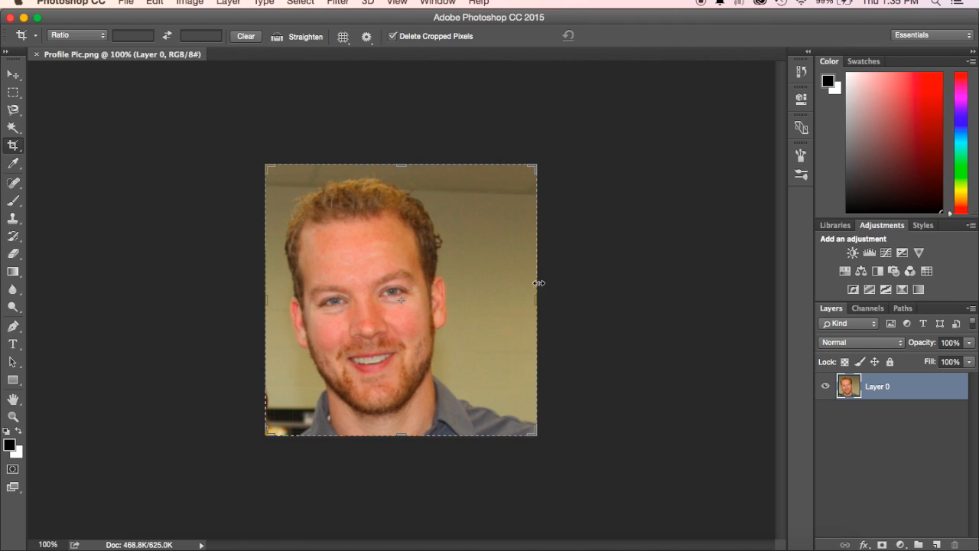
pyautogui.moveTo(533, 432); pyautogui.dragTo(499, 433)
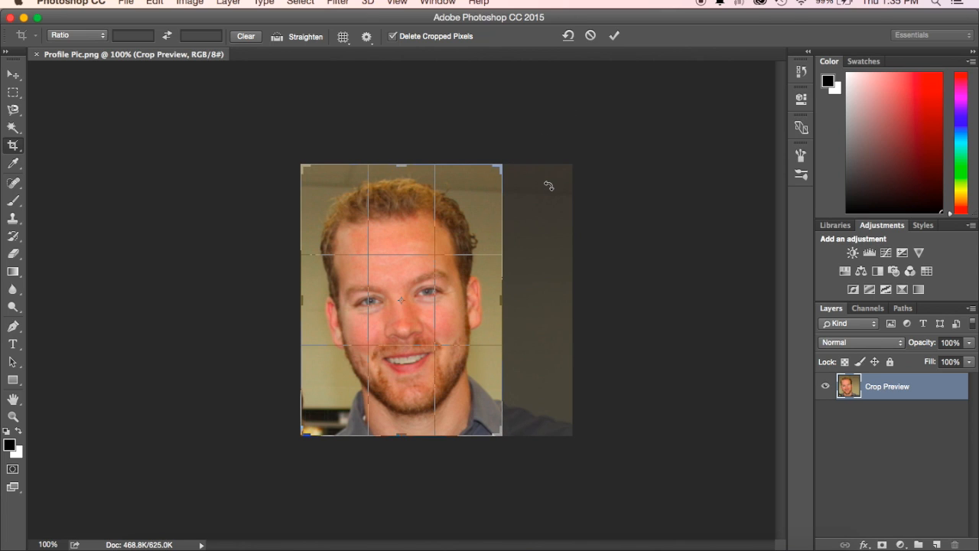
pyautogui.click(616, 36)
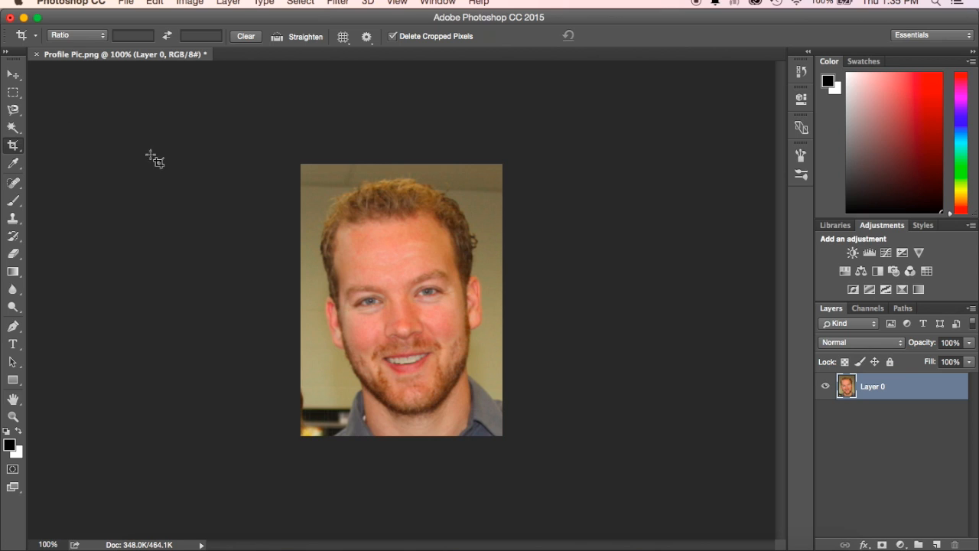
# - Trace a closed Magnetic Lasso selection around the man's head, neck and shoulders
pyautogui.click(13, 109)
pyautogui.click(36, 110)
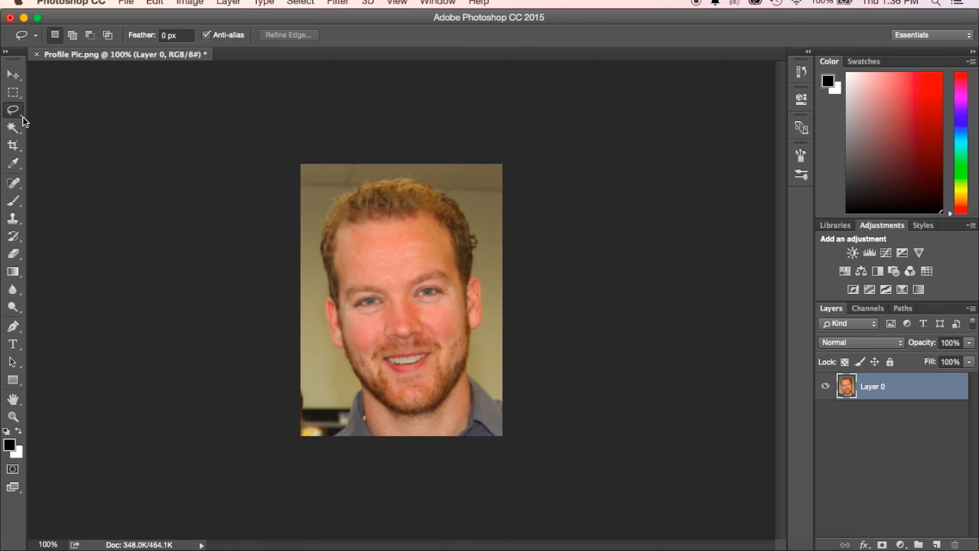
pyautogui.rightClick(23, 118)
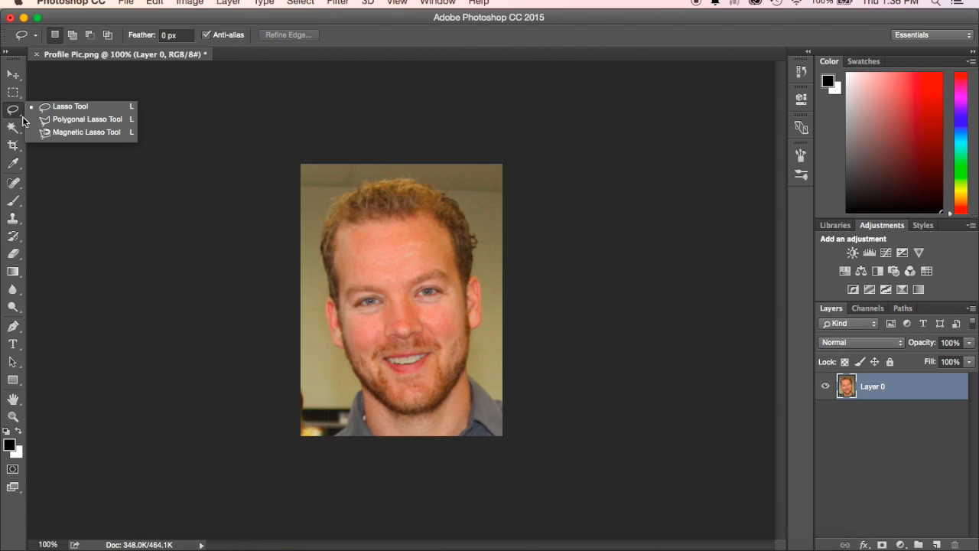
pyautogui.click(64, 133)
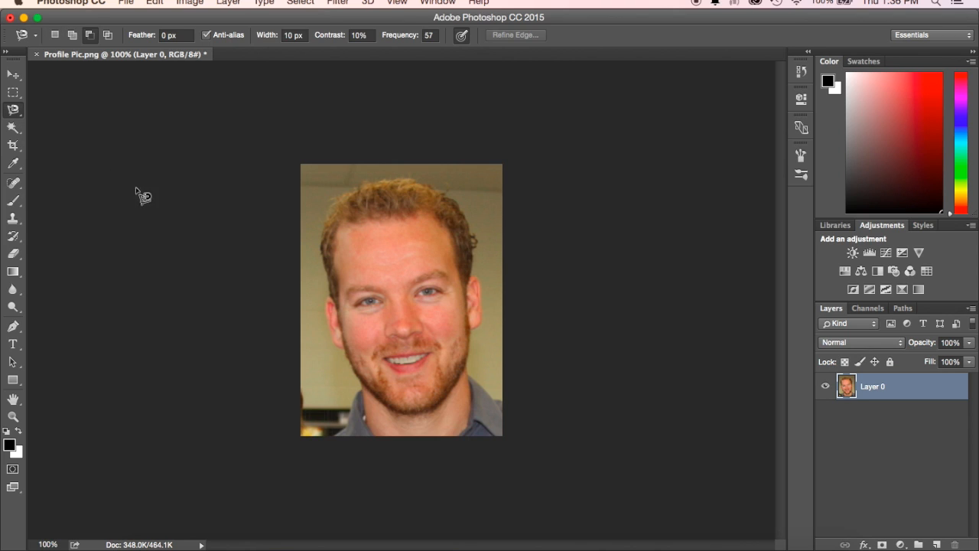
pyautogui.click(335, 435)
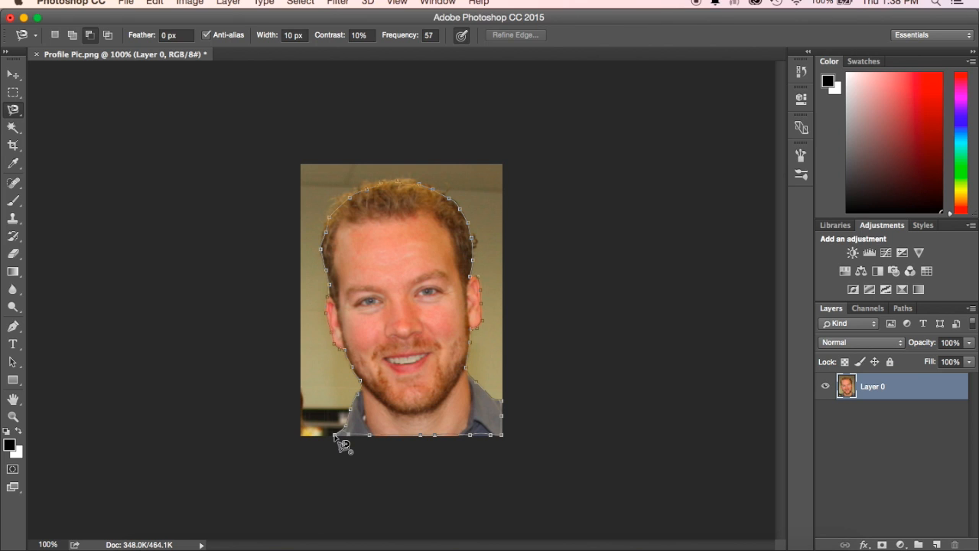
pyautogui.click(343, 444)
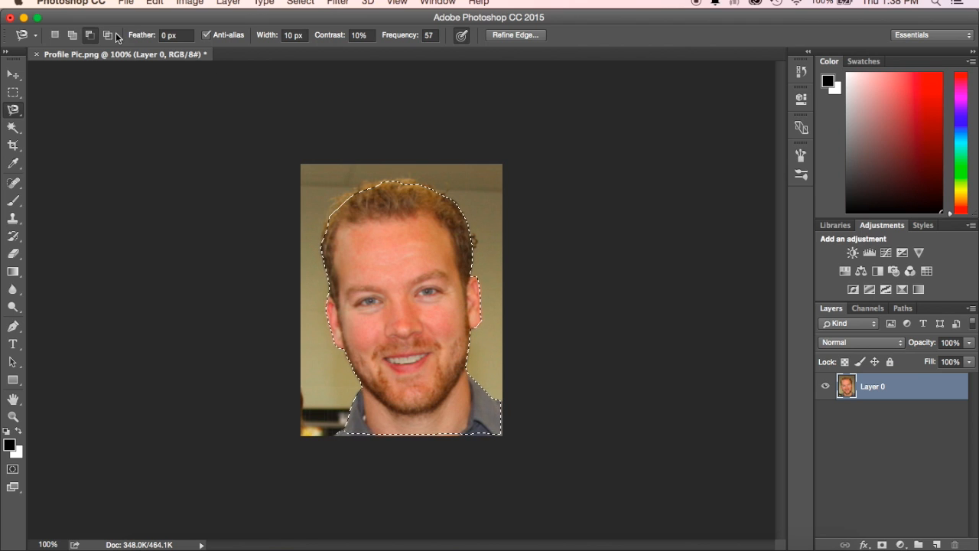
# - Add the missed hair at the head's upper left to the selection and set the lasso to subtract from the selection
pyautogui.click(66, 34)
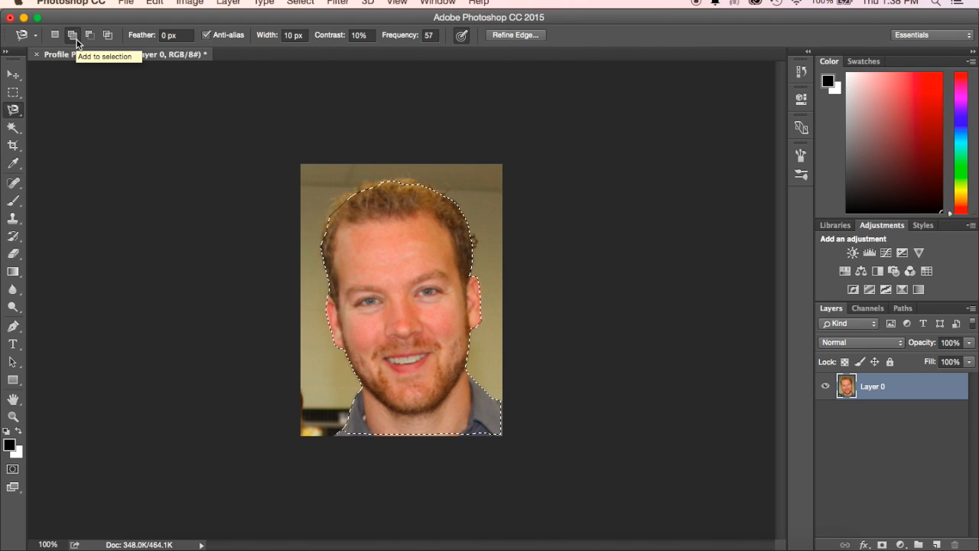
pyautogui.click(338, 201)
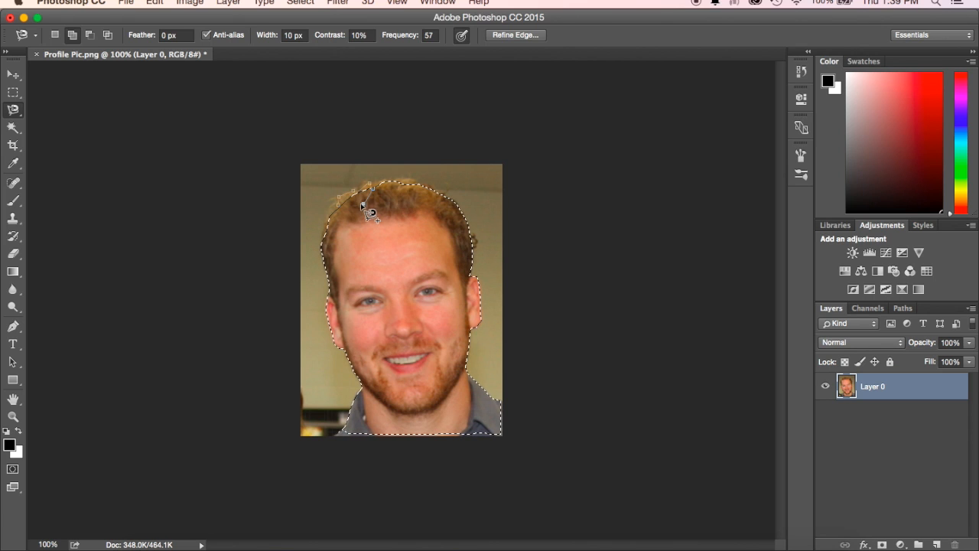
pyautogui.click(338, 205)
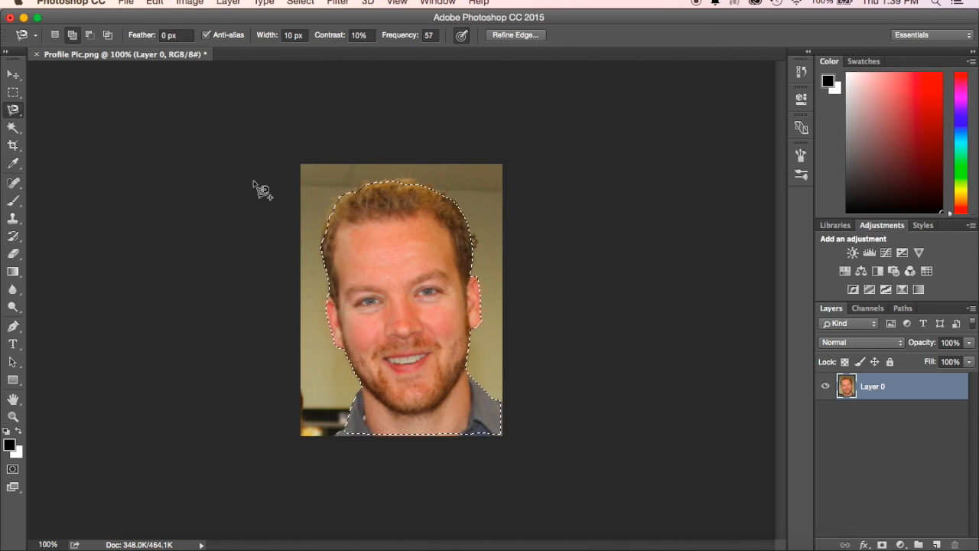
pyautogui.click(95, 36)
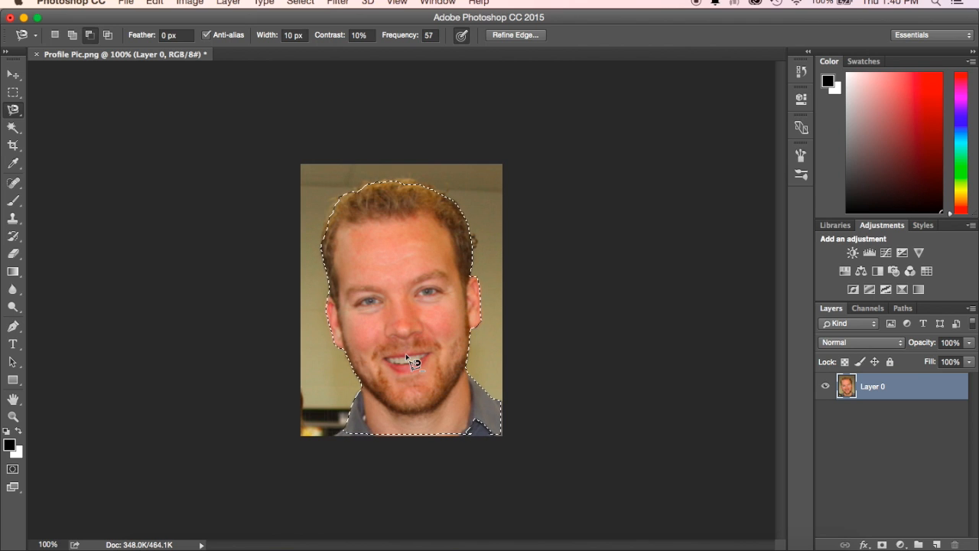
# - Copy the selected head and shoulders to a new layer and hide Layer 0
pyautogui.rightClick(392, 268)
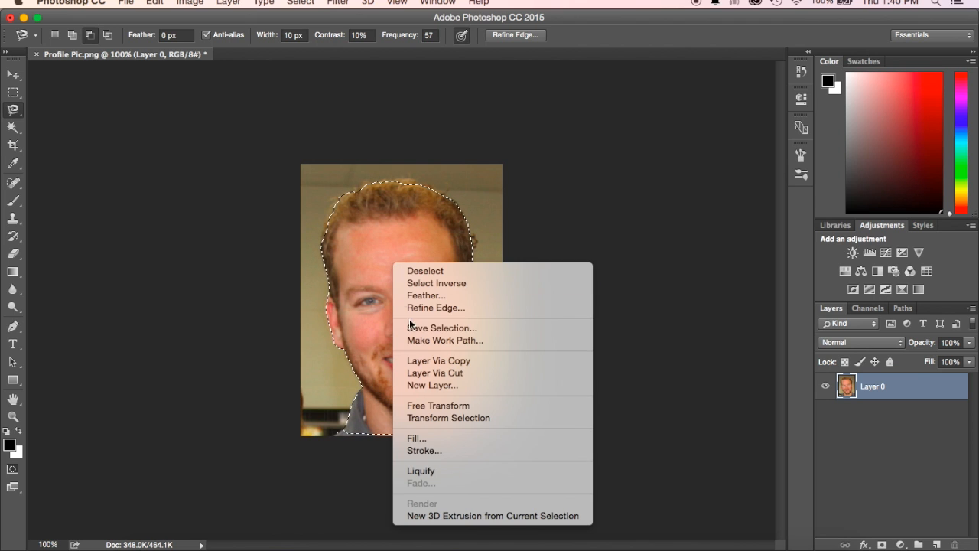
pyautogui.click(427, 362)
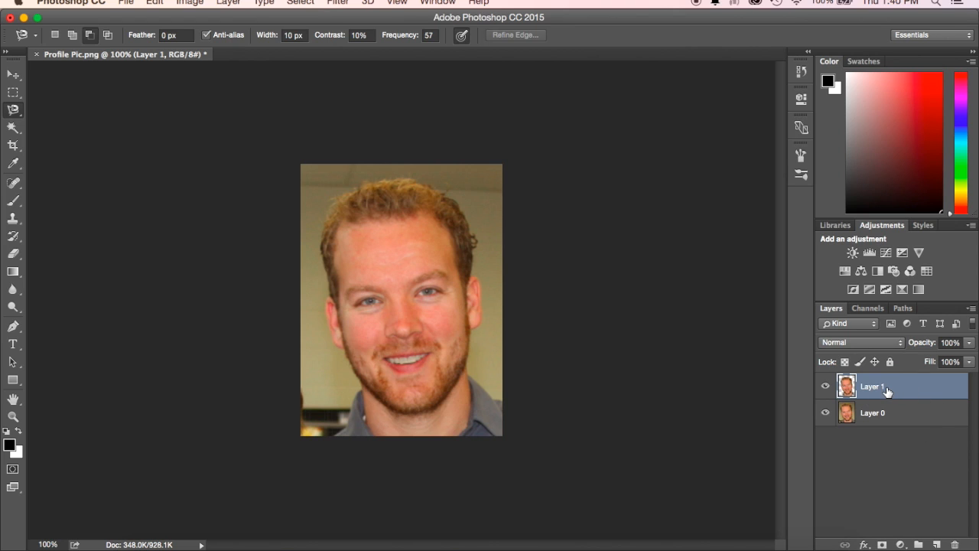
pyautogui.click(826, 413)
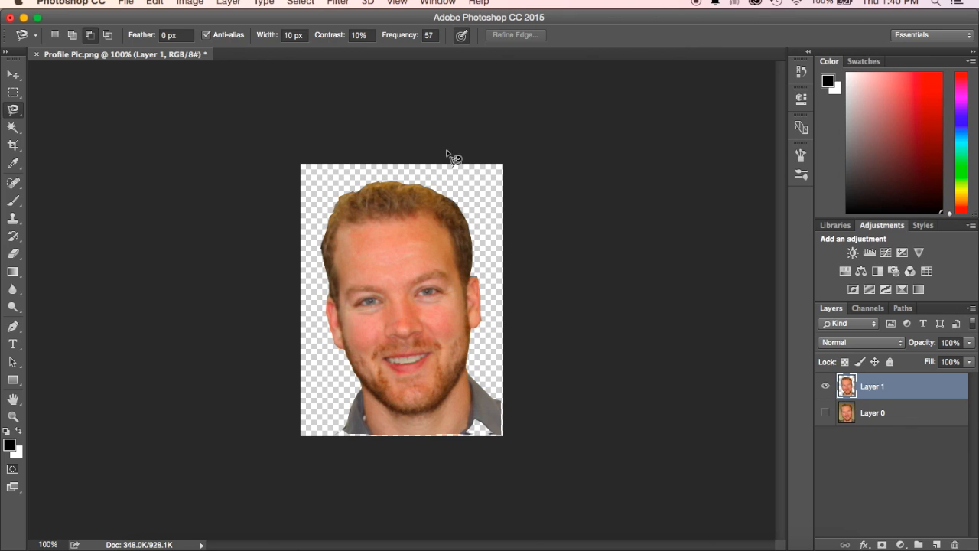
pyautogui.click(338, 4)
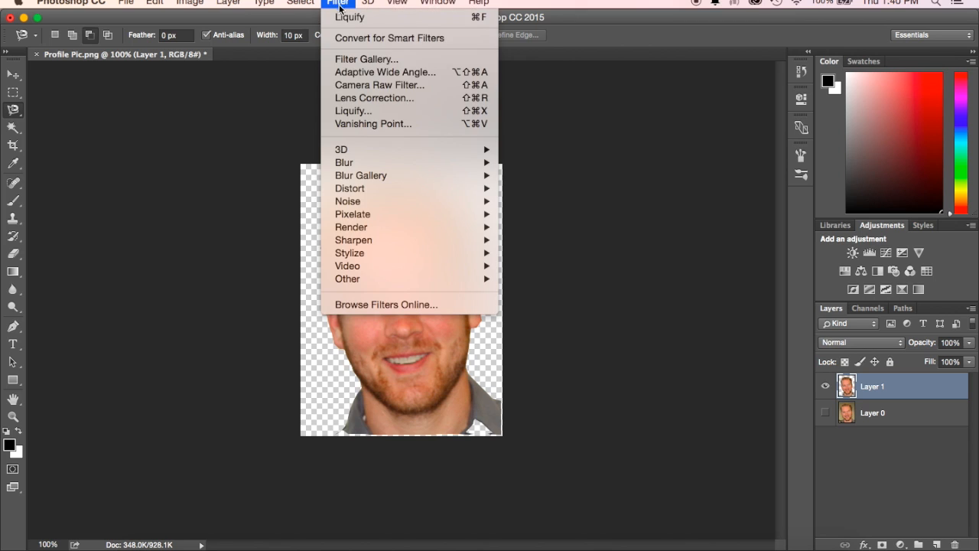
pyautogui.click(362, 114)
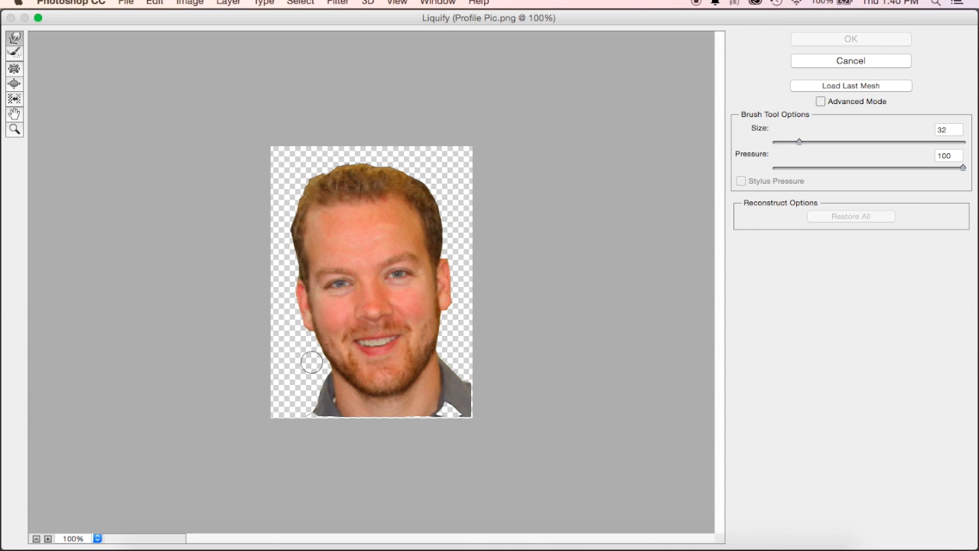
pyautogui.click(862, 60)
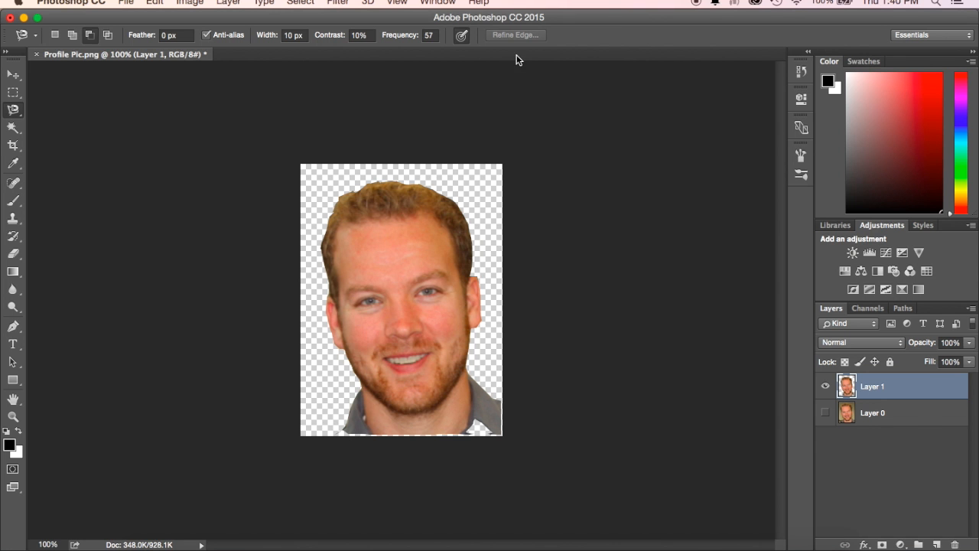
pyautogui.click(314, 2)
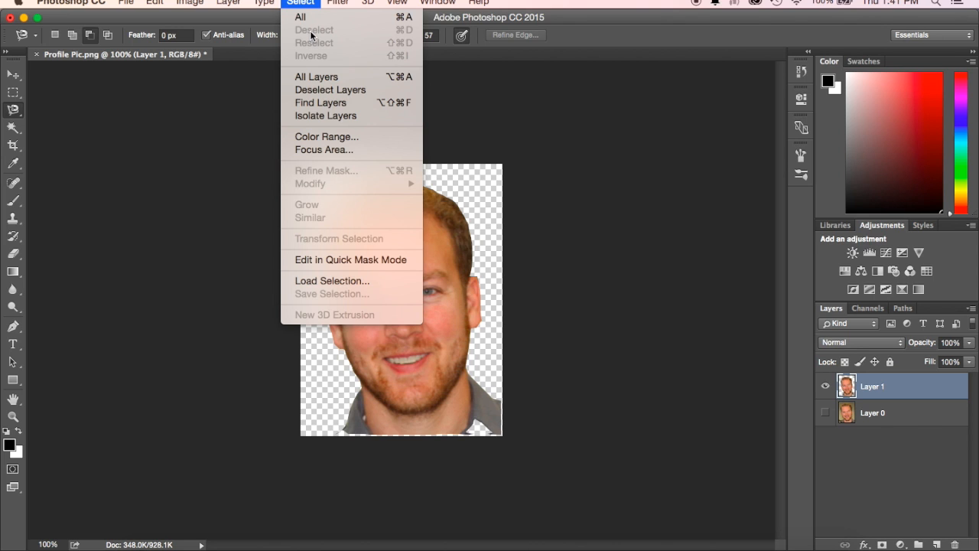
pyautogui.click(306, 6)
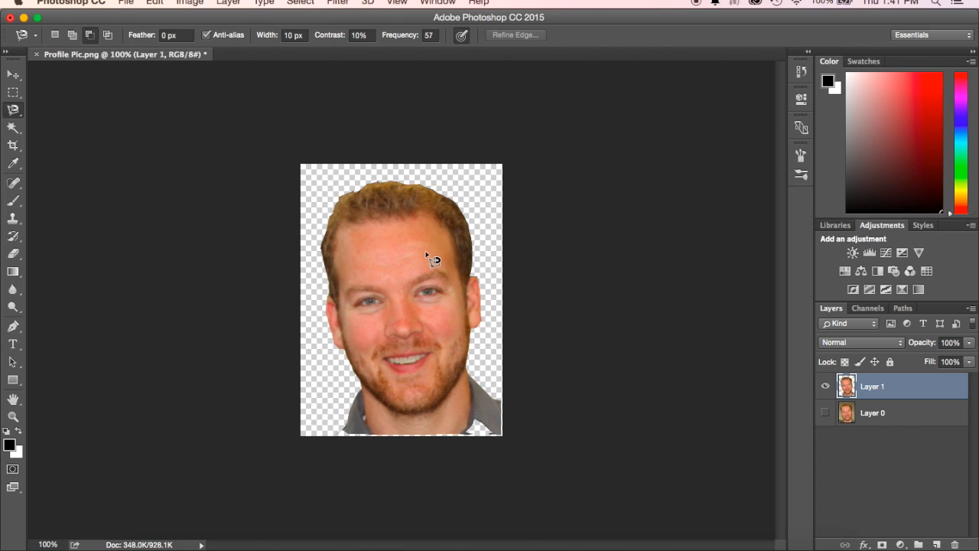
pyautogui.click(301, 3)
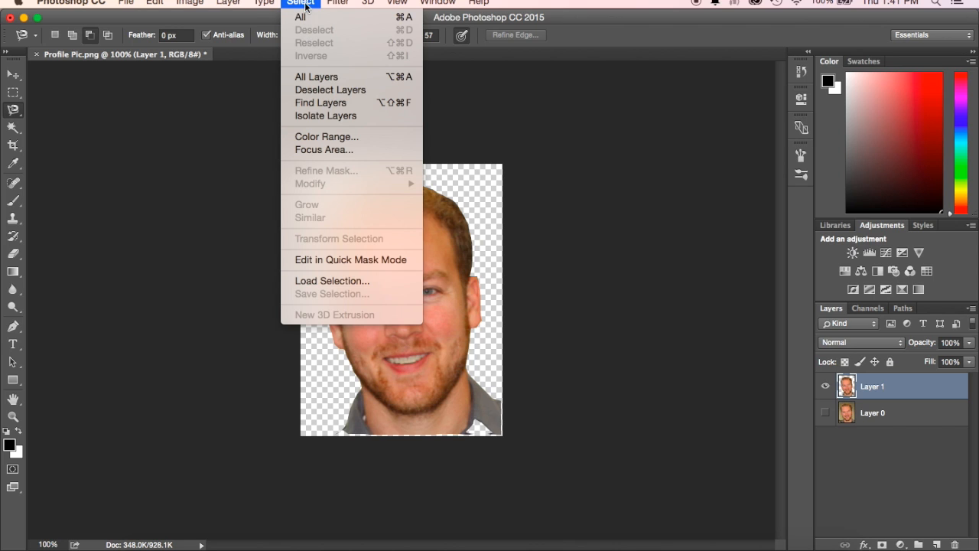
pyautogui.click(302, 4)
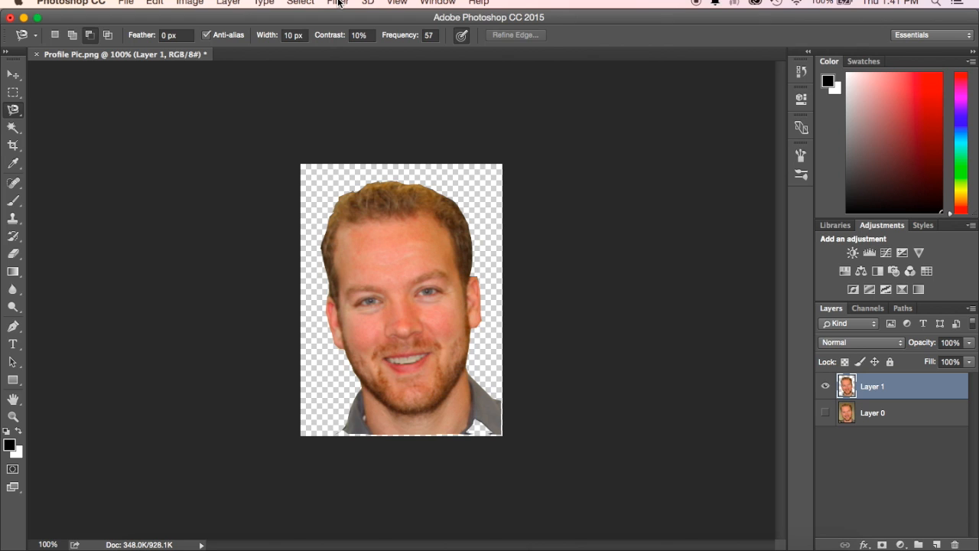
# - Open the cutout in the Liquify filter and warp three hair spikes and the ear outward on the head's right side
pyautogui.click(338, 3)
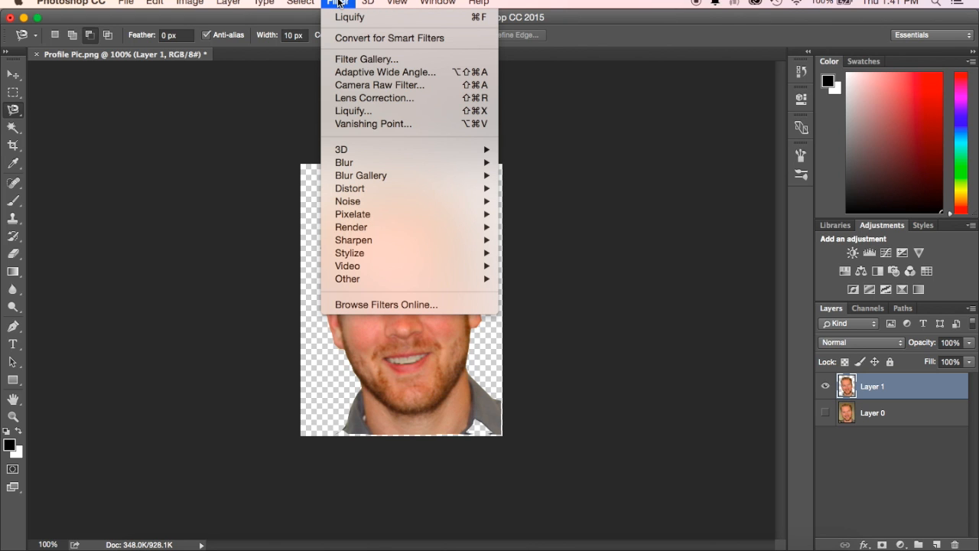
pyautogui.click(346, 113)
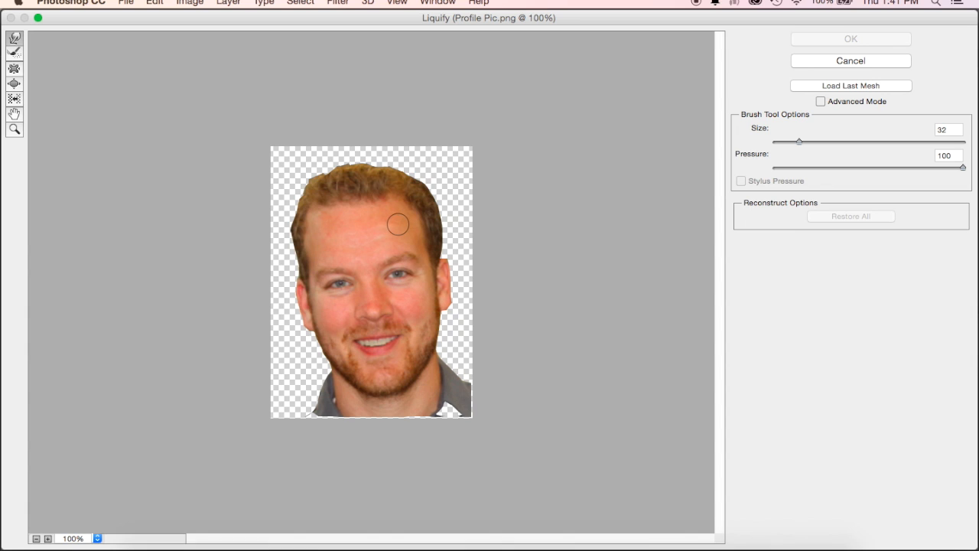
pyautogui.moveTo(391, 223)
pyautogui.mouseDown()
pyautogui.moveTo(431, 192)
pyautogui.moveTo(442, 141)
pyautogui.mouseUp()
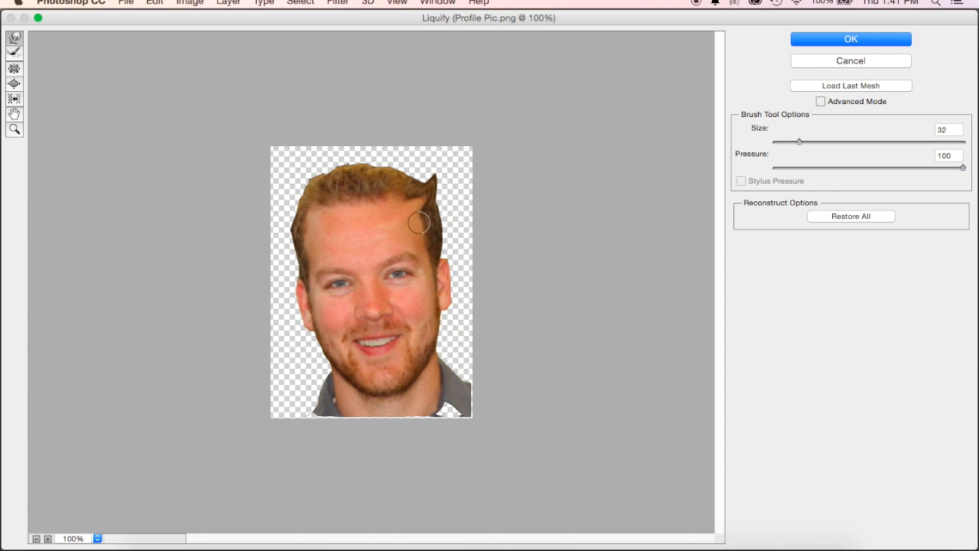
pyautogui.moveTo(416, 226)
pyautogui.mouseDown()
pyautogui.moveTo(441, 205)
pyautogui.moveTo(456, 167)
pyautogui.mouseUp()
pyautogui.moveTo(433, 231); pyautogui.dragTo(461, 201)
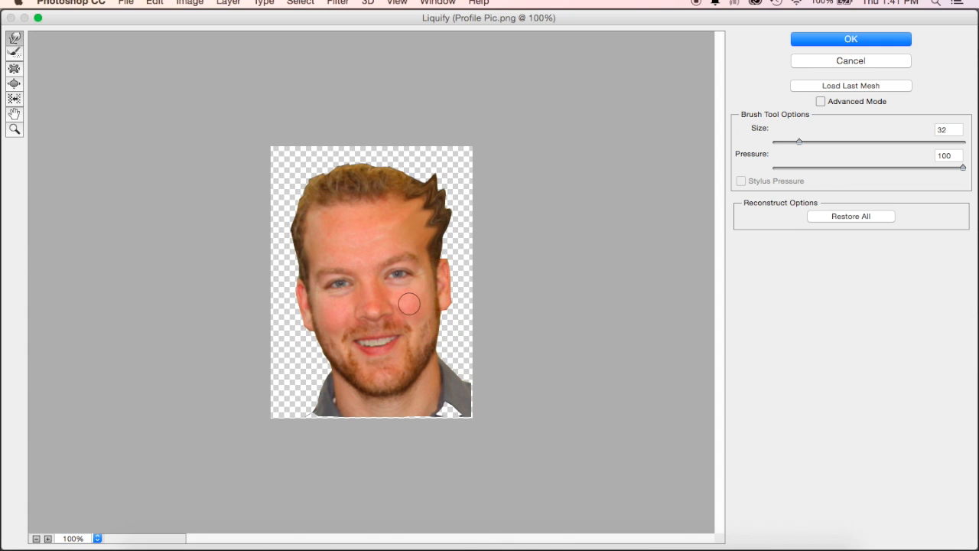
pyautogui.moveTo(410, 304); pyautogui.dragTo(481, 263)
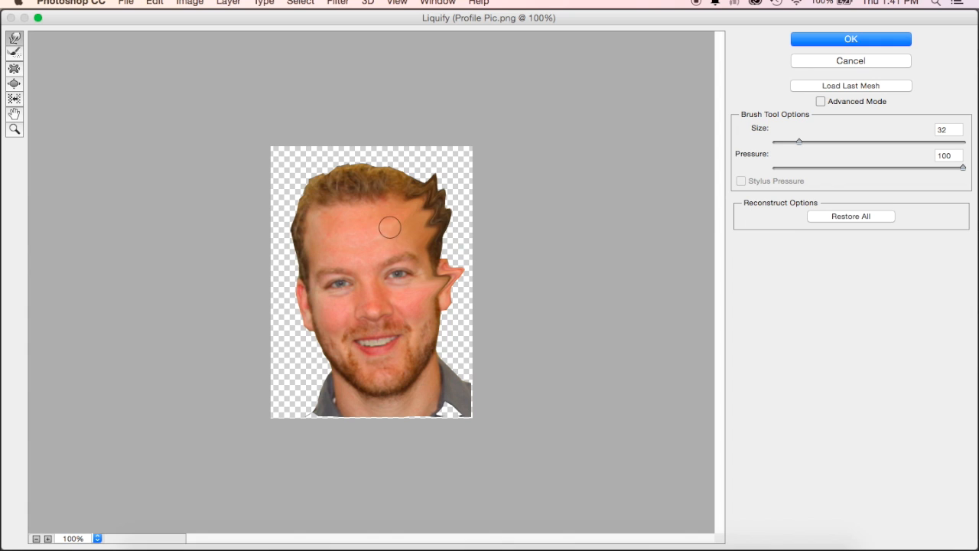
# - Warp the hair on the head's left side outward into three spikes in Liquify
pyautogui.moveTo(314, 212); pyautogui.dragTo(267, 188)
pyautogui.moveTo(311, 226); pyautogui.dragTo(265, 219)
pyautogui.moveTo(321, 236); pyautogui.dragTo(267, 237)
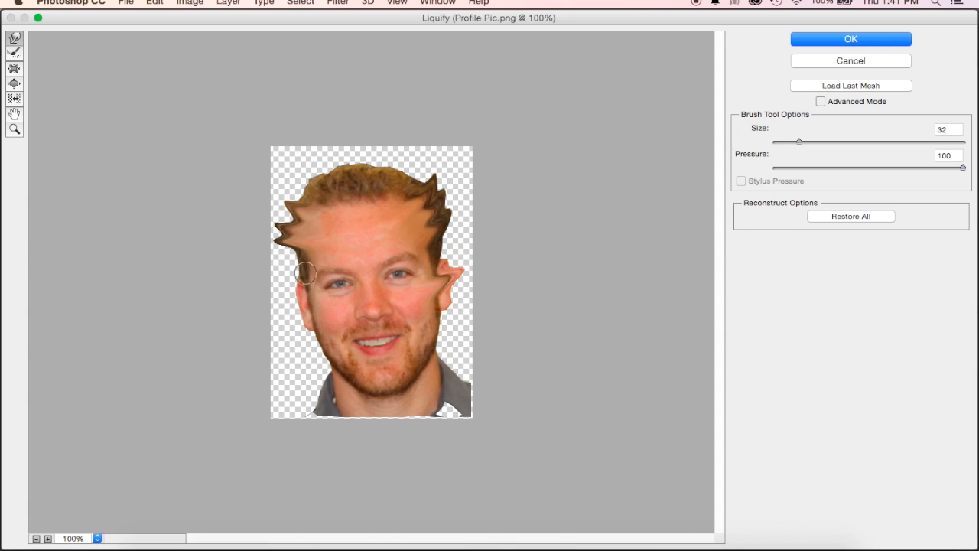
# - Warp the ear on the head's left side, one more hair spike on each upper side, and both jaw corners outward in Liquify
pyautogui.moveTo(334, 306); pyautogui.dragTo(268, 304)
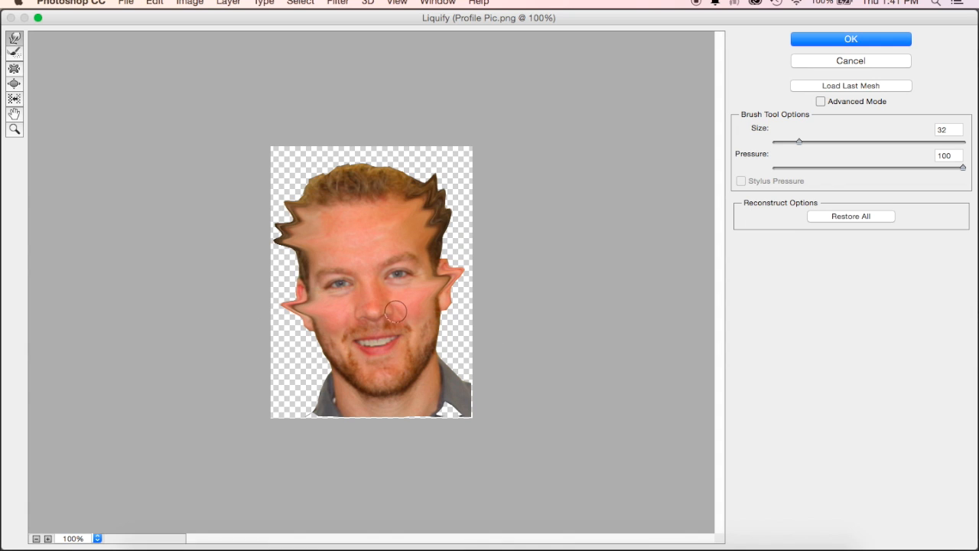
pyautogui.moveTo(403, 192); pyautogui.dragTo(428, 163)
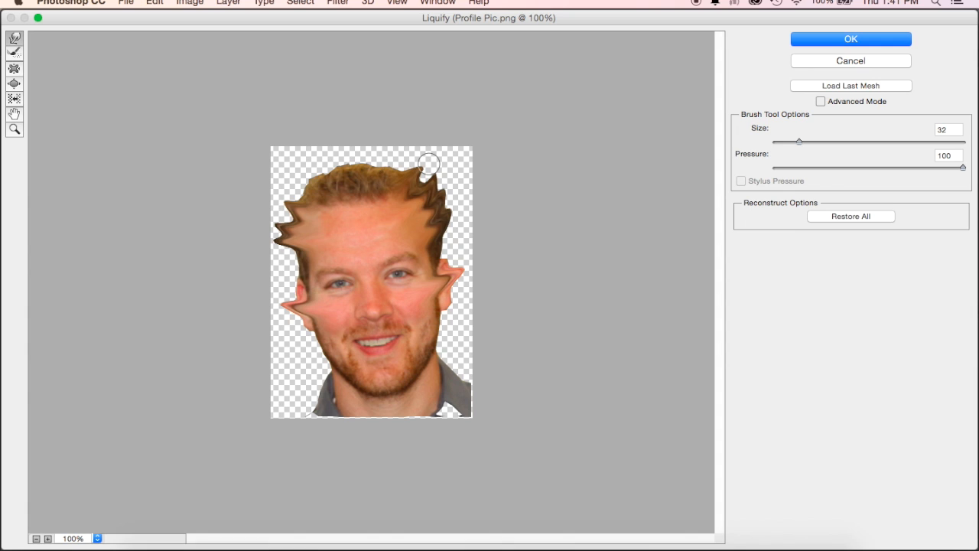
pyautogui.moveTo(318, 213); pyautogui.dragTo(284, 181)
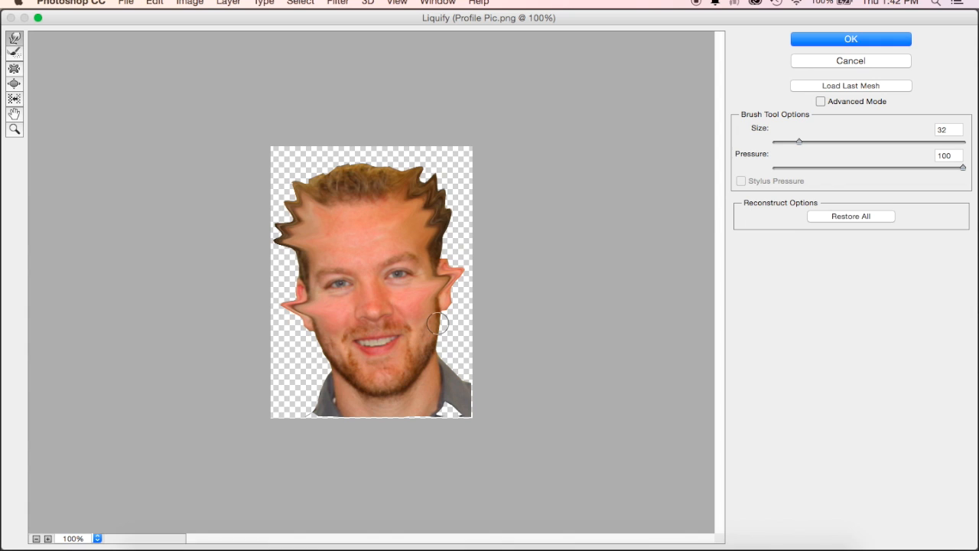
pyautogui.moveTo(371, 388)
pyautogui.mouseDown()
pyautogui.moveTo(306, 412)
pyautogui.moveTo(409, 376)
pyautogui.moveTo(501, 406)
pyautogui.mouseUp()
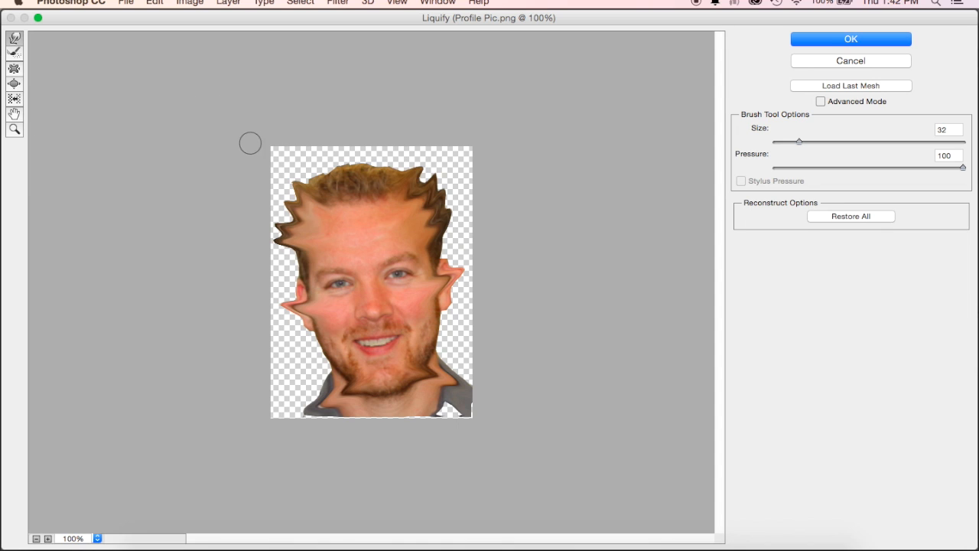
# - Enlarge both eyes and the mouth with the Bloat tool at size 32, and apply the Liquify filter
pyautogui.click(14, 70)
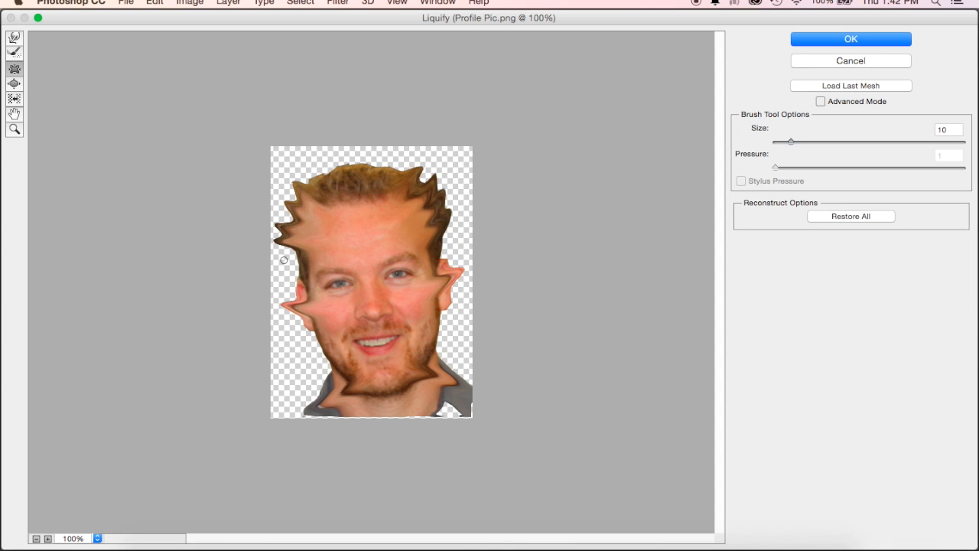
pyautogui.click(14, 85)
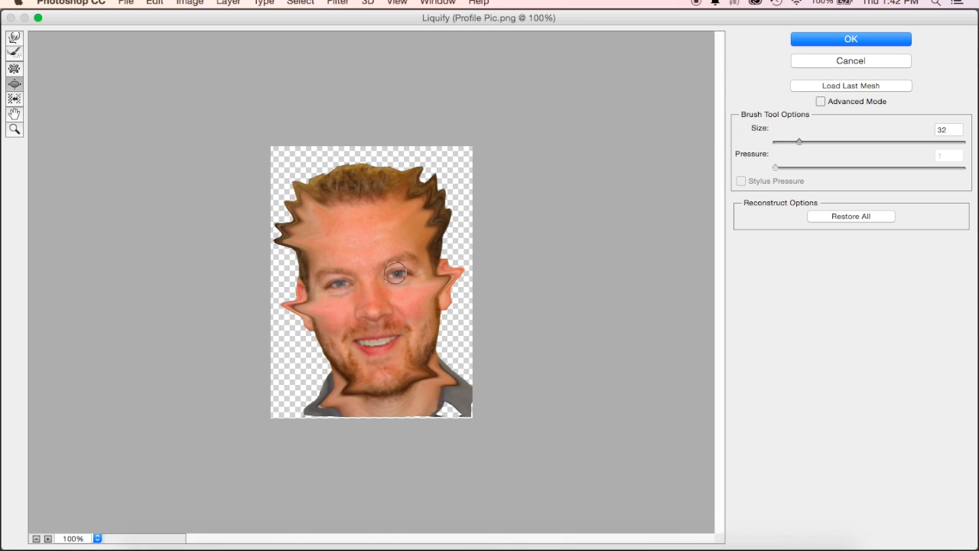
pyautogui.moveTo(398, 274); pyautogui.dragTo(397, 274)
pyautogui.moveTo(341, 284); pyautogui.dragTo(338, 285)
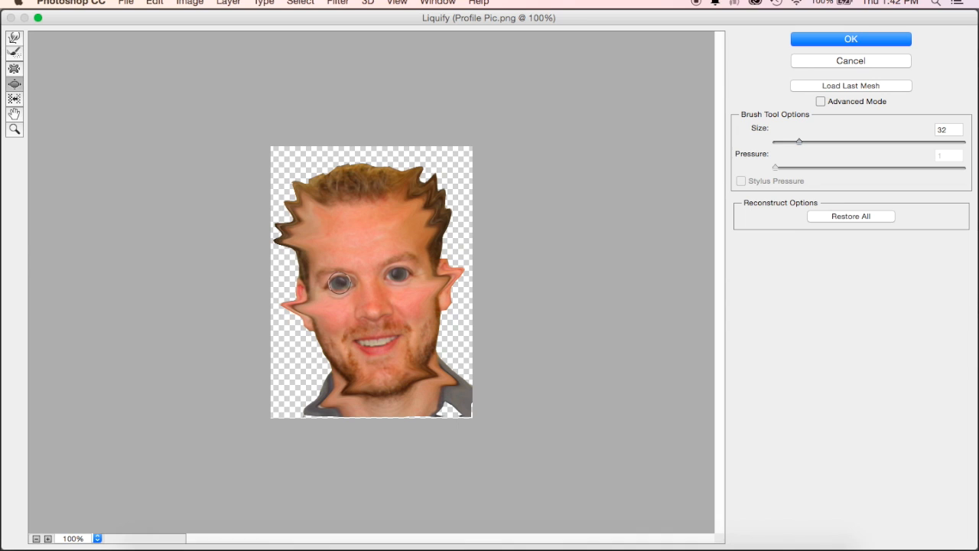
pyautogui.click(341, 283)
pyautogui.moveTo(378, 340)
pyautogui.mouseDown()
pyautogui.moveTo(359, 346)
pyautogui.moveTo(397, 340)
pyautogui.mouseUp()
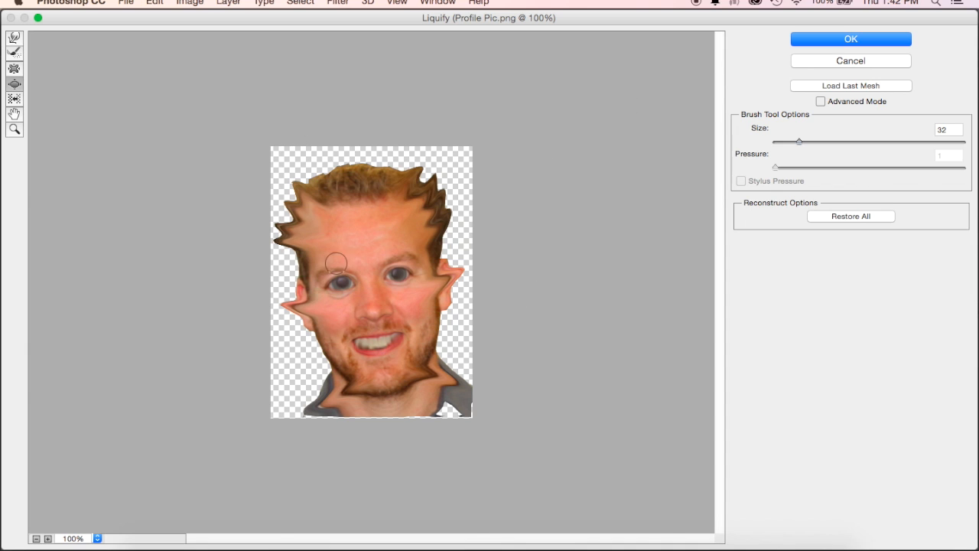
pyautogui.click(875, 41)
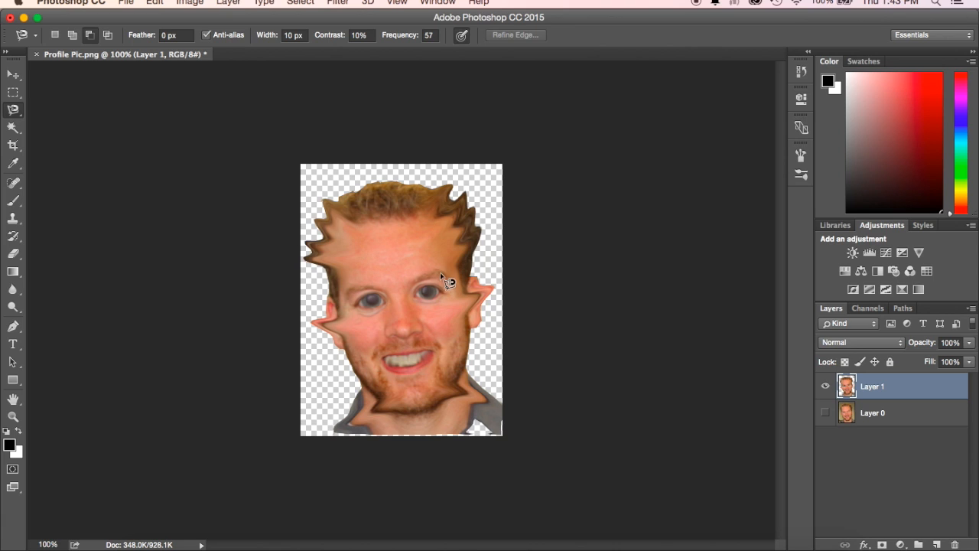
# - Select the skin of the forehead, cheeks and nose with the Magic Wand at tolerance 32, undoing the addition that spills into the hair
pyautogui.click(13, 127)
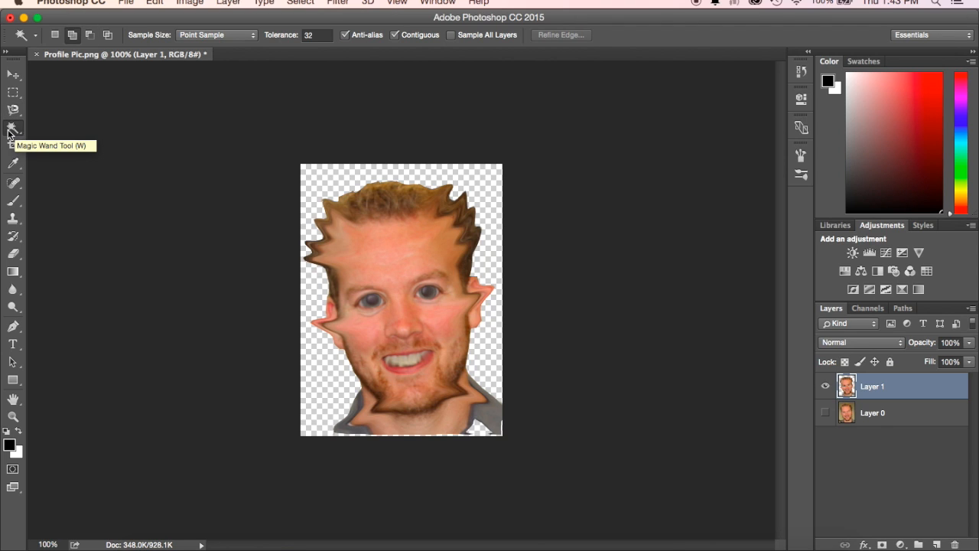
pyautogui.moveTo(16, 132); pyautogui.dragTo(51, 132)
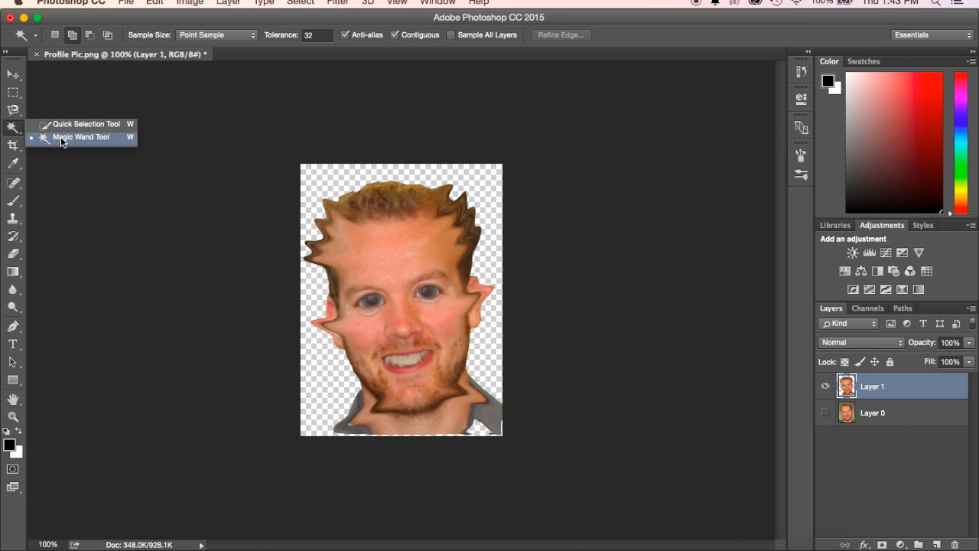
pyautogui.click(62, 142)
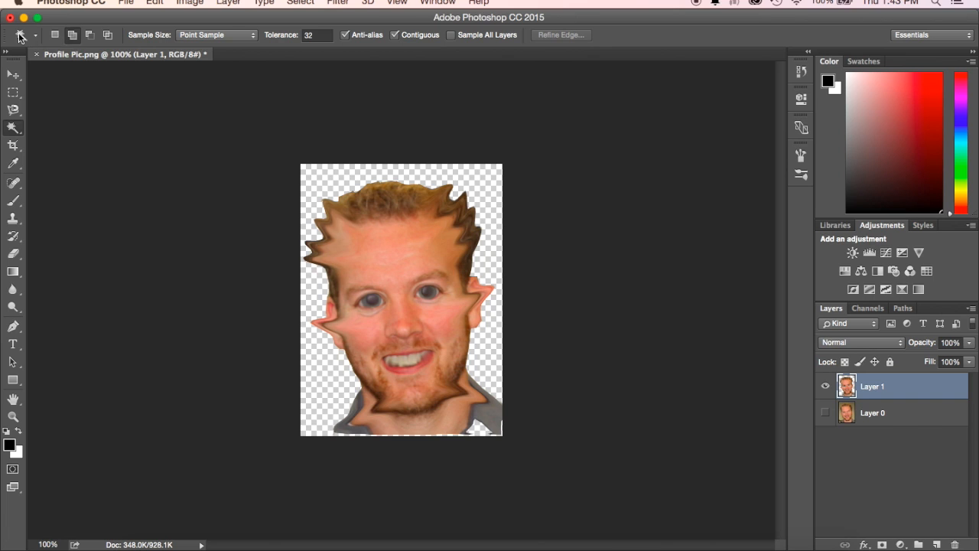
pyautogui.click(388, 270)
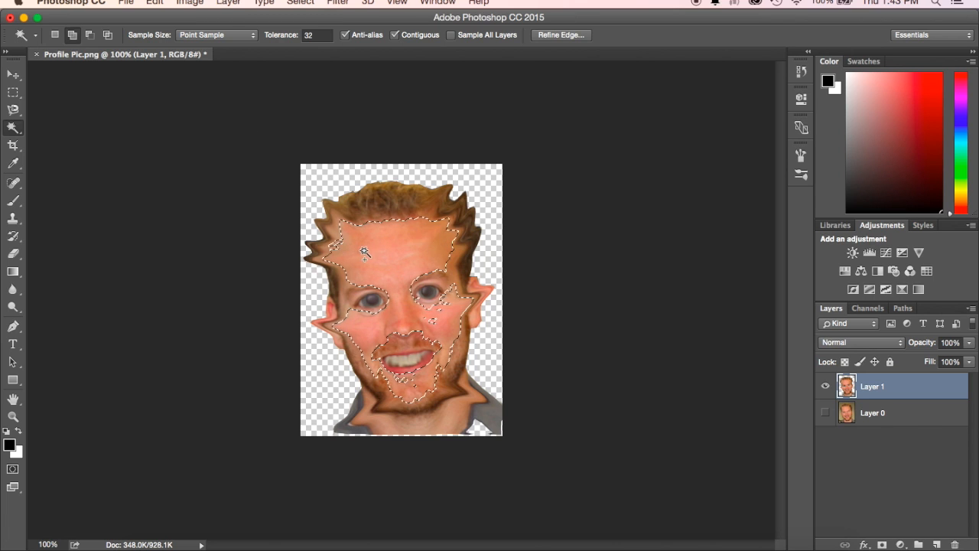
pyautogui.click(342, 235)
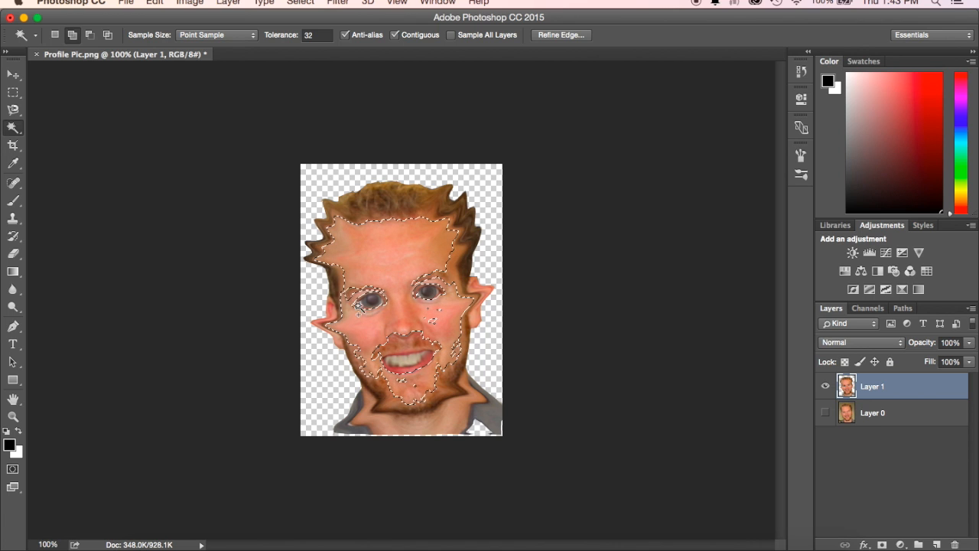
pyautogui.click(438, 308)
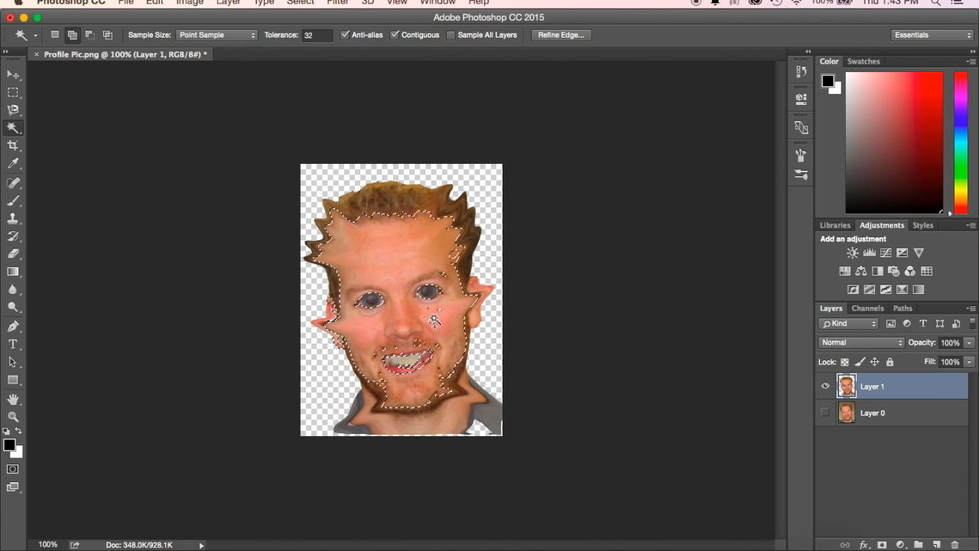
pyautogui.keyDown('shift'); pyautogui.click(441, 268); pyautogui.keyUp('shift')
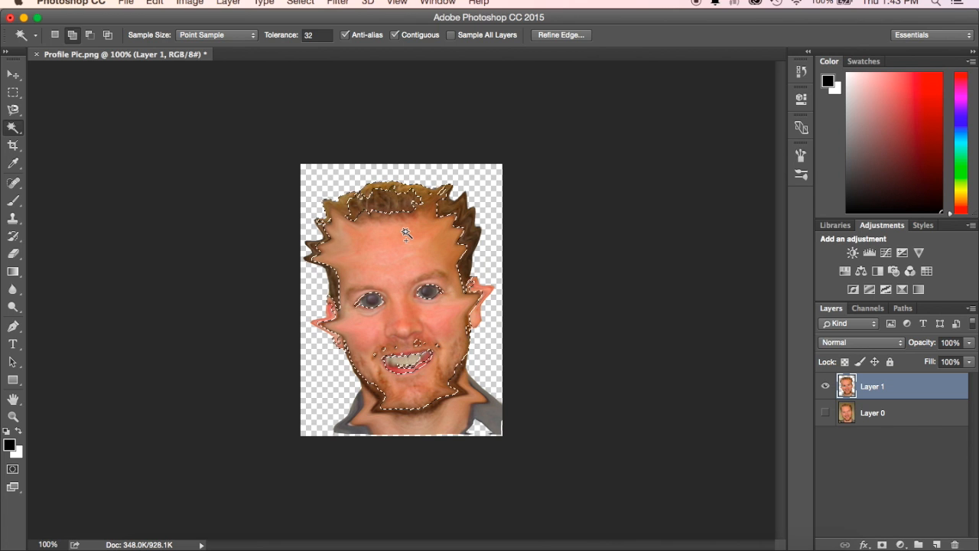
pyautogui.press('super+z')
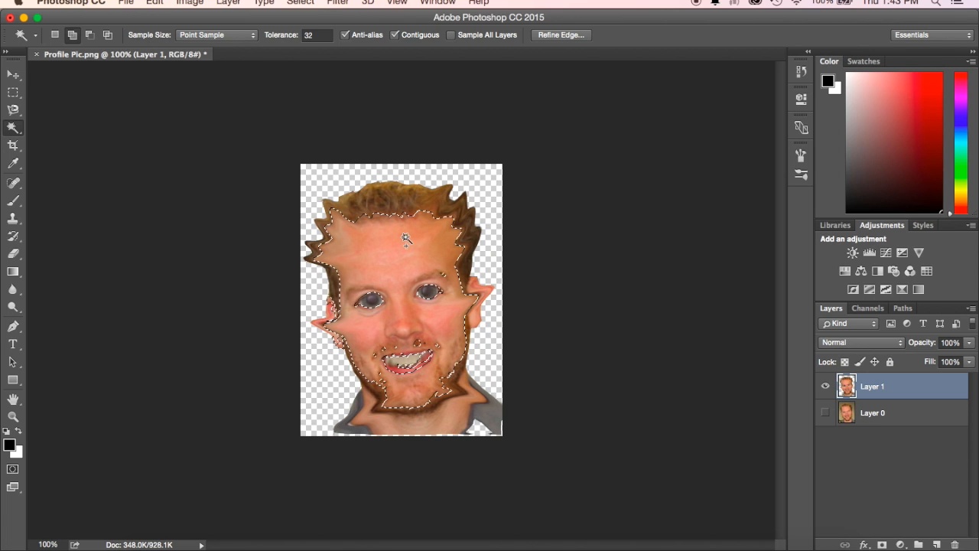
# - Add the skin around the mouth and lower cheek, both ears and the neck to the Magic Wand selection
pyautogui.click(420, 345)
pyautogui.click(444, 357)
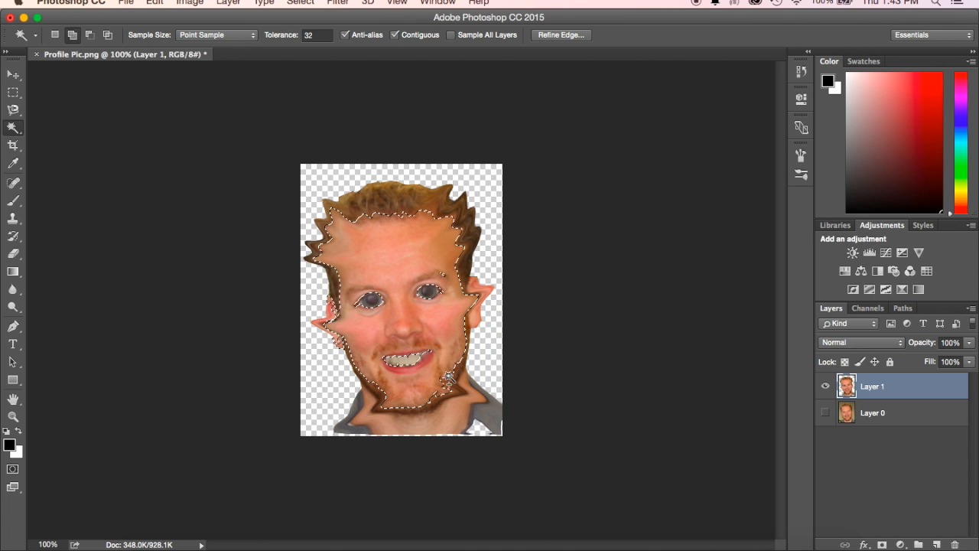
pyautogui.click(476, 315)
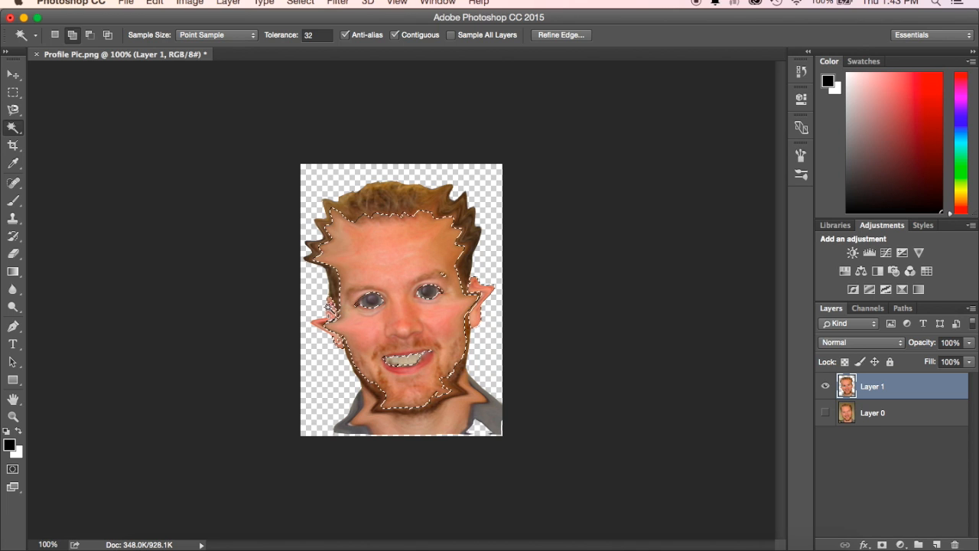
pyautogui.click(333, 307)
pyautogui.click(452, 422)
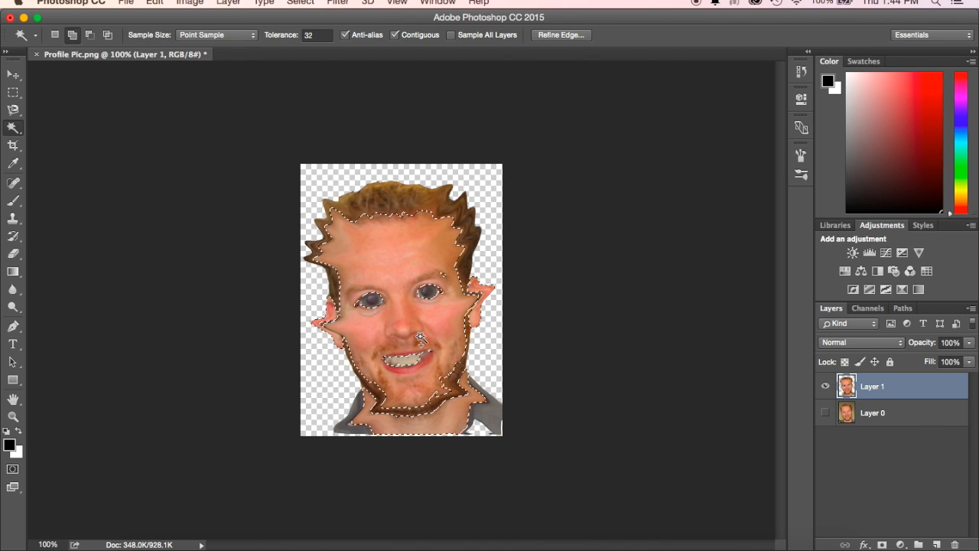
# - Turn the selected skin green with a Hue/Saturation adjustment of hue +74
pyautogui.click(196, 3)
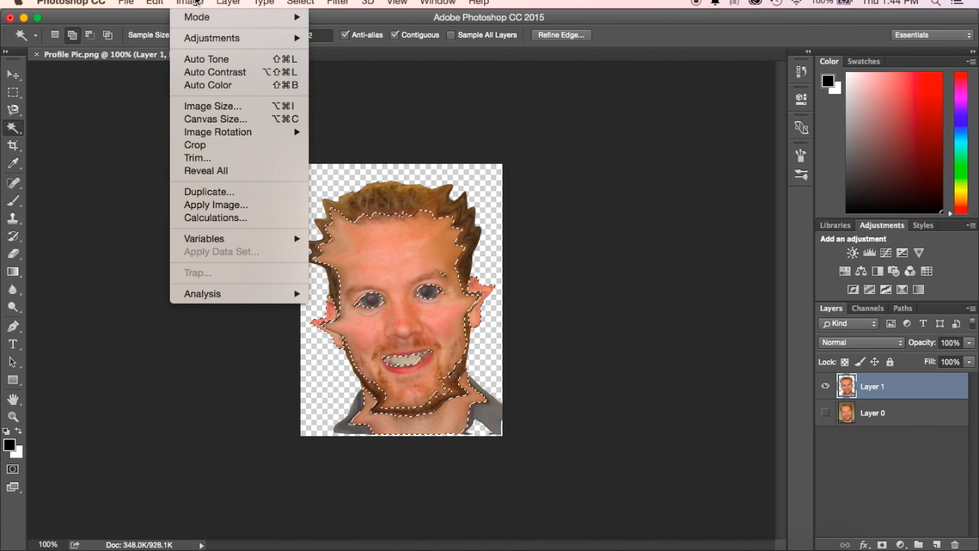
pyautogui.moveTo(202, 34)
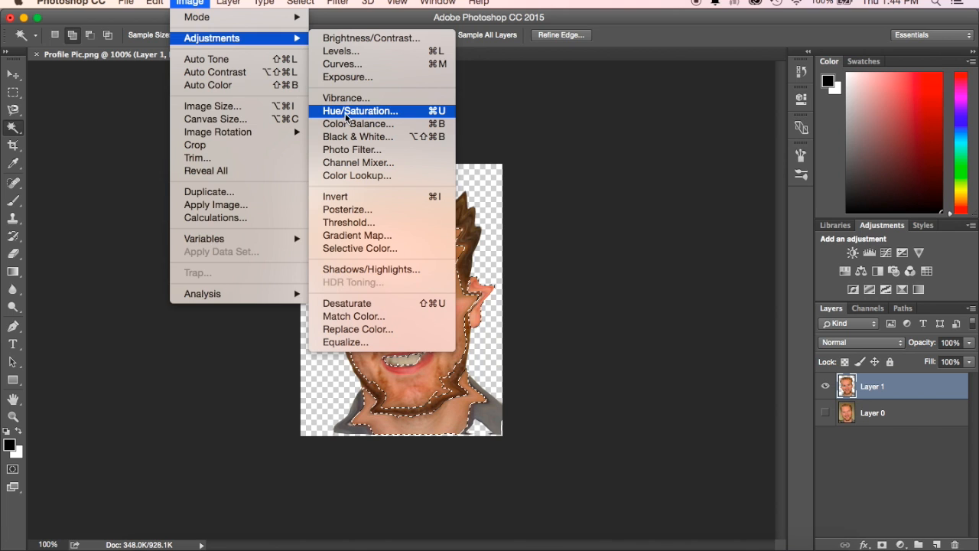
pyautogui.click(346, 113)
pyautogui.moveTo(549, 158); pyautogui.dragTo(575, 158)
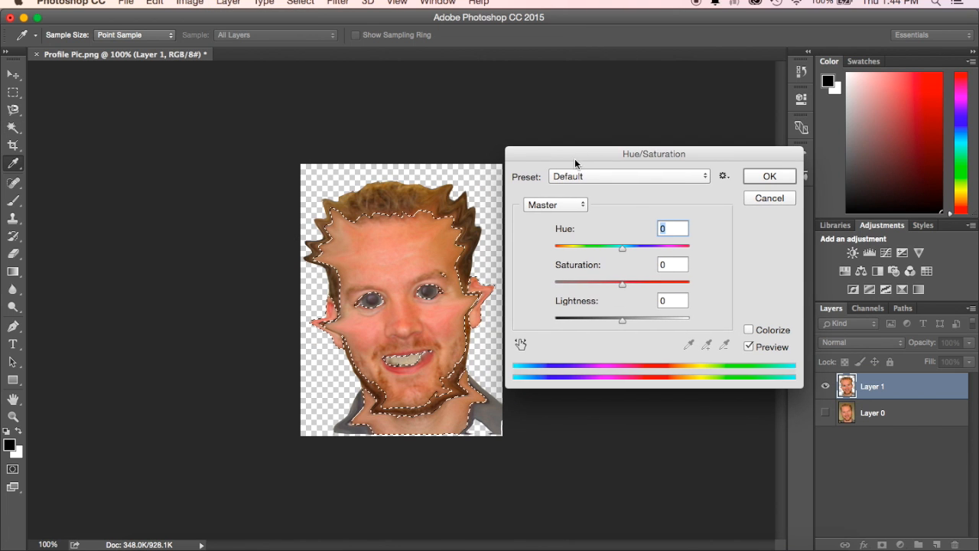
pyautogui.moveTo(622, 255); pyautogui.dragTo(662, 253)
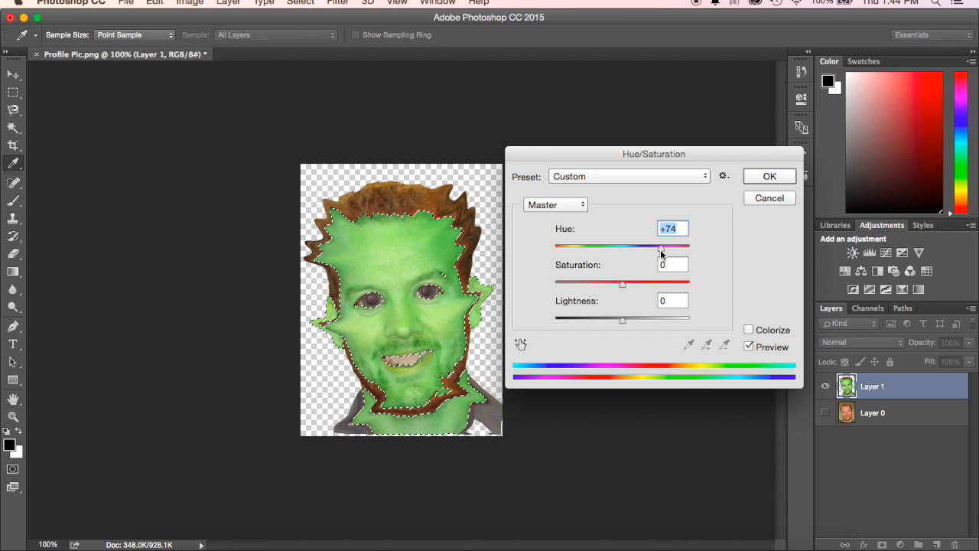
pyautogui.click(769, 177)
pyautogui.press('w')
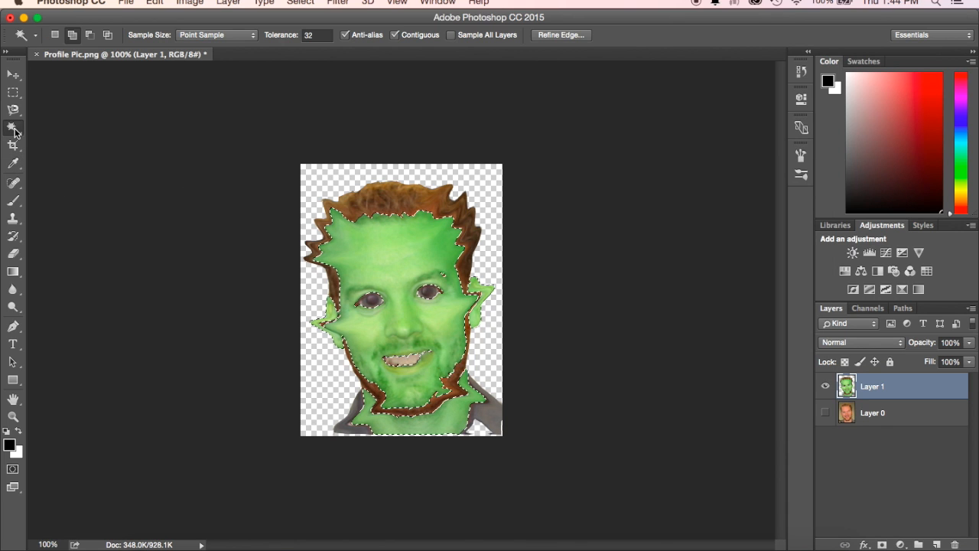
# - Clear the skin selection and select the hair and the beard along the jaw with the Magic Wand
pyautogui.click(296, 3)
pyautogui.click(300, 32)
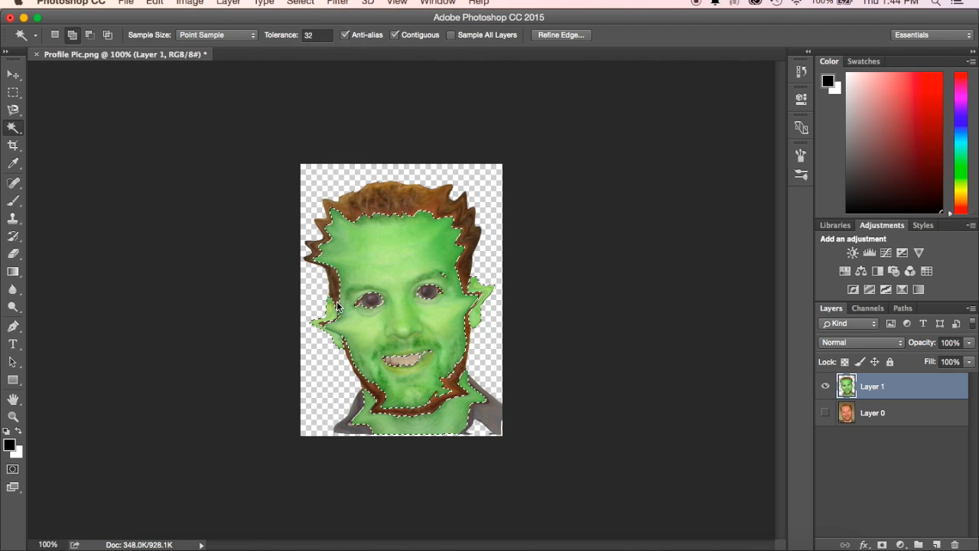
pyautogui.press('super+d')
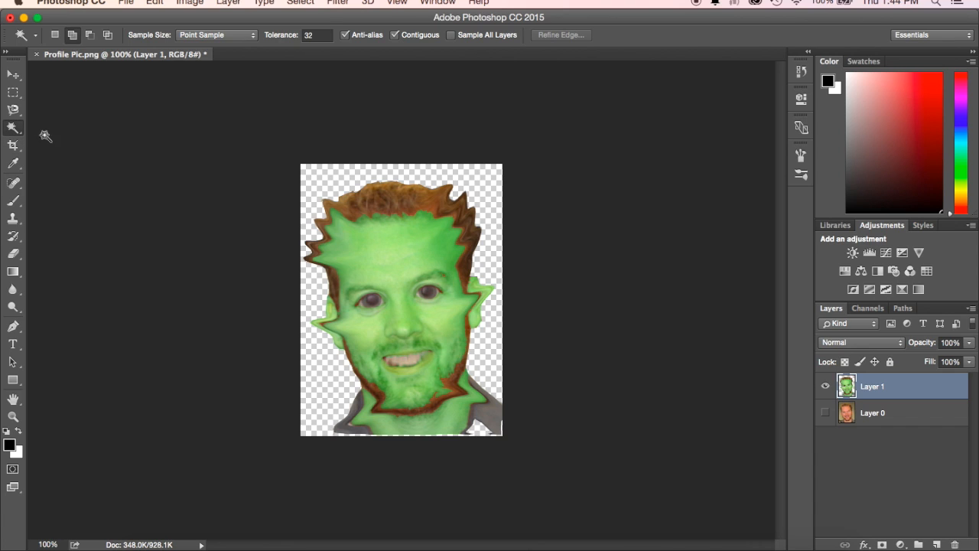
pyautogui.click(390, 202)
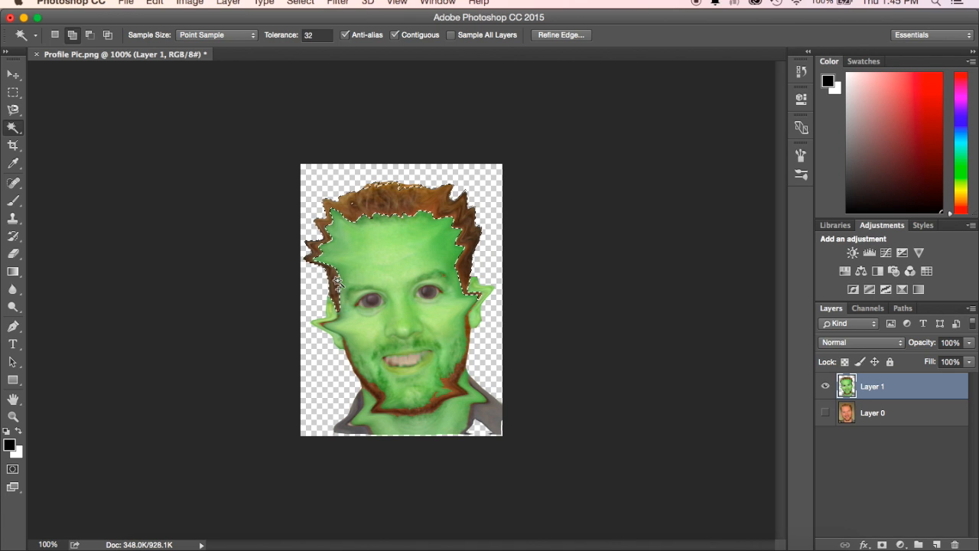
pyautogui.click(378, 396)
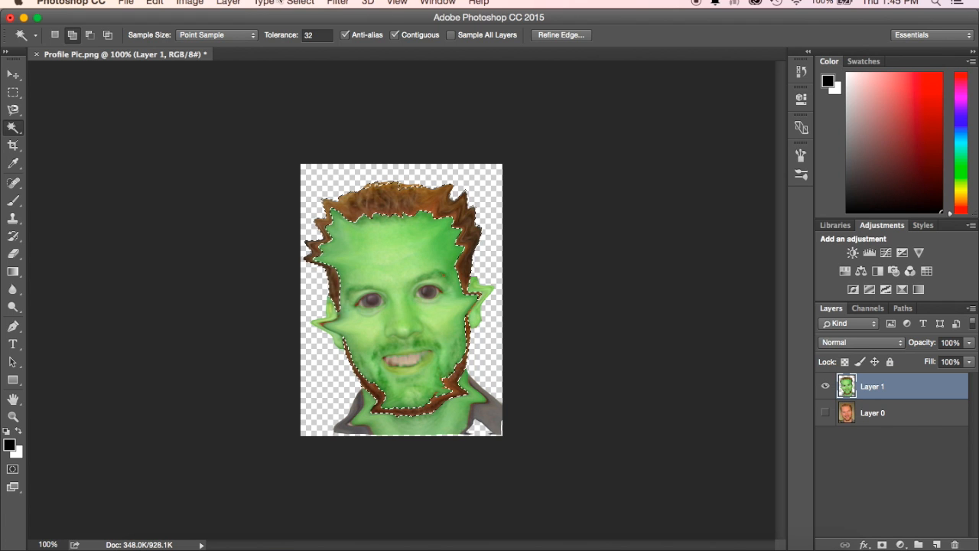
pyautogui.click(192, 3)
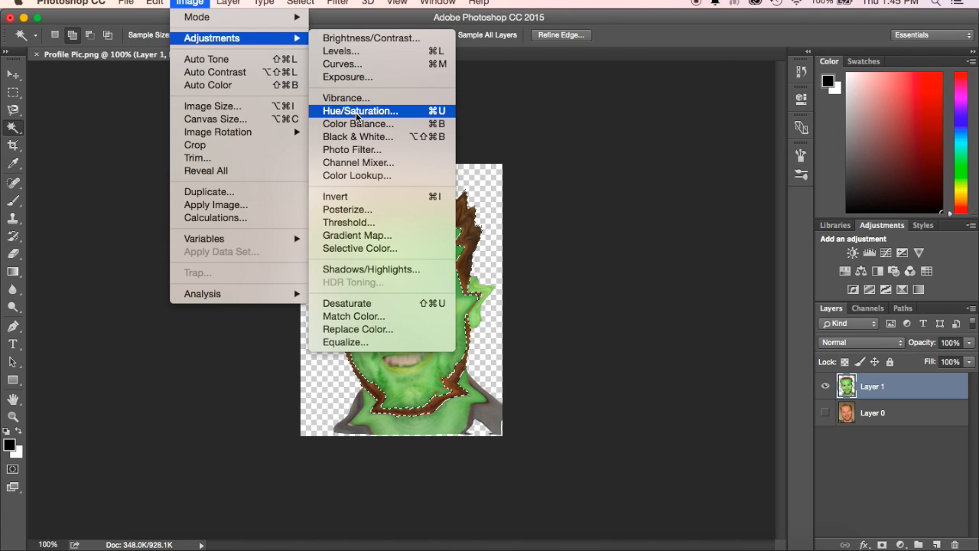
pyautogui.click(357, 115)
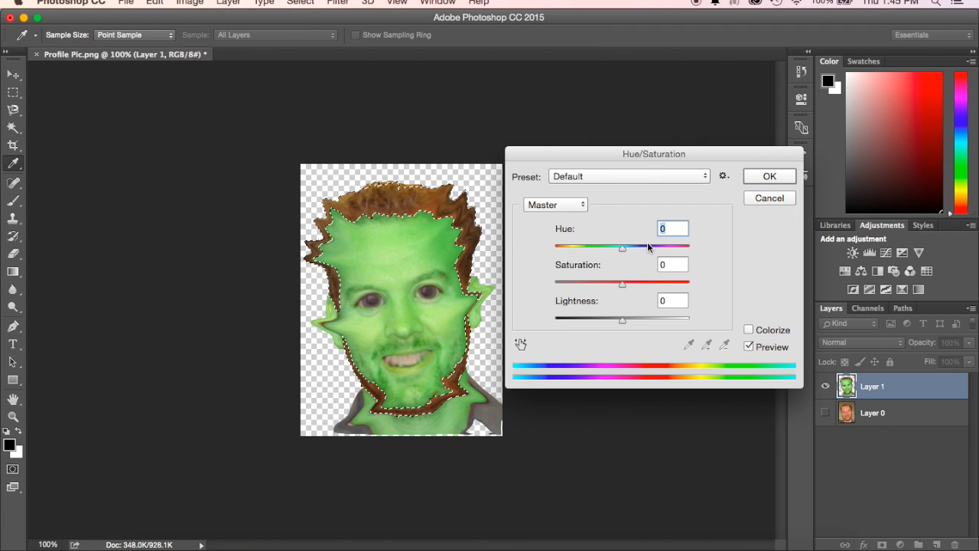
pyautogui.moveTo(624, 253); pyautogui.dragTo(687, 254)
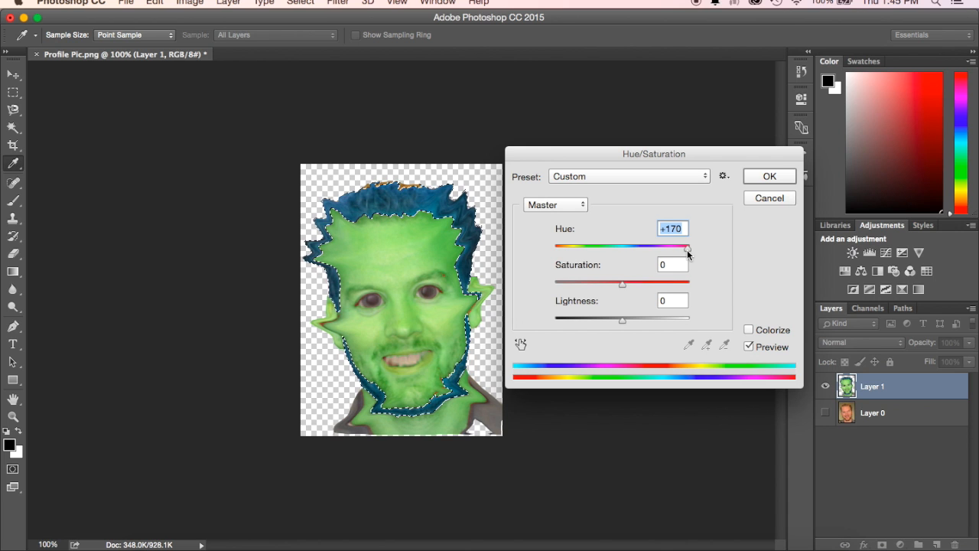
pyautogui.click(770, 198)
# - Turn the selected hair and beard blue with a Hue/Saturation adjustment of hue +178
pyautogui.press('w')
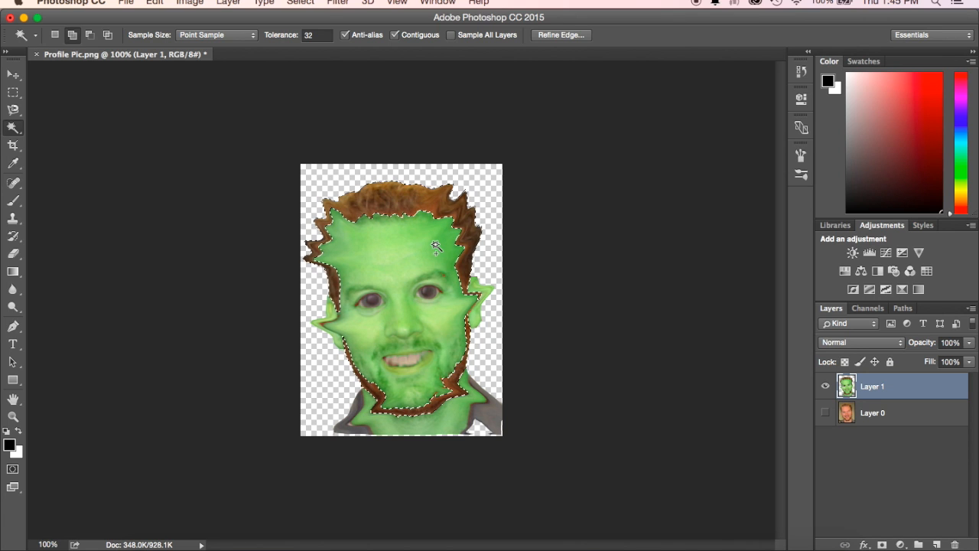
pyautogui.click(228, 3)
pyautogui.moveTo(203, 4)
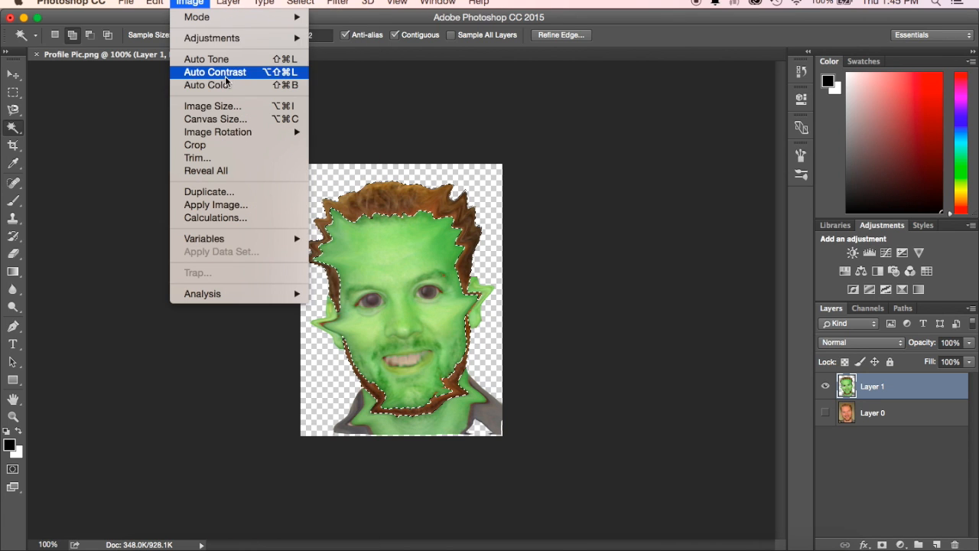
pyautogui.moveTo(234, 40)
pyautogui.click(373, 112)
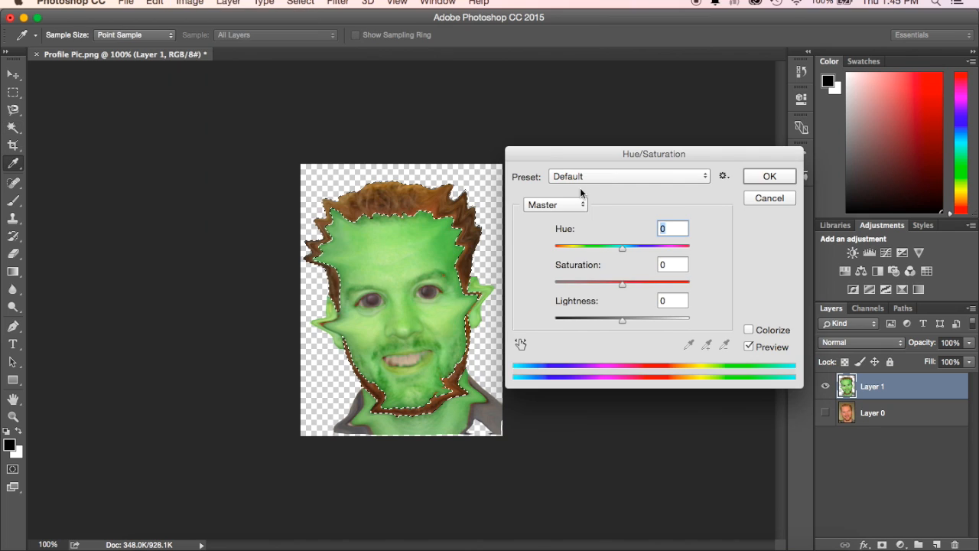
pyautogui.moveTo(621, 248); pyautogui.dragTo(689, 257)
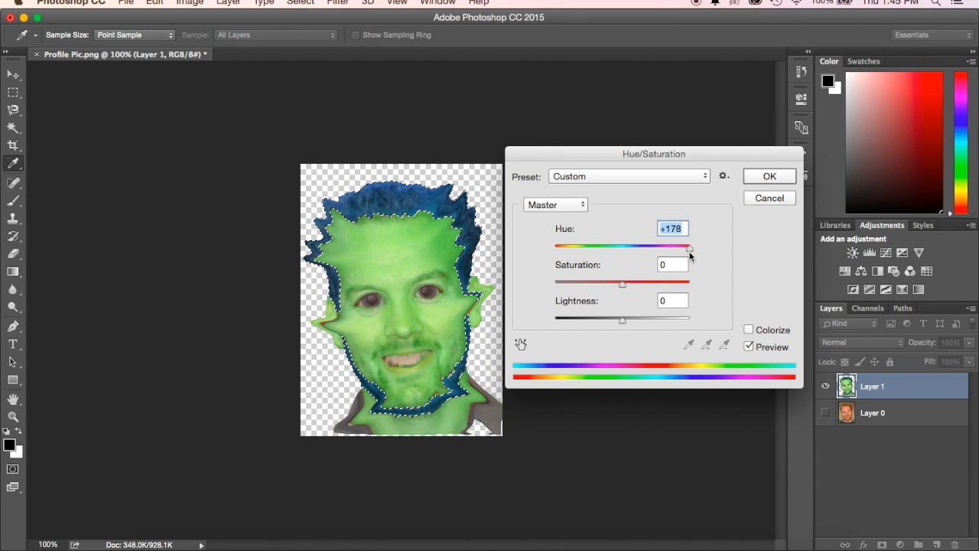
pyautogui.press('Return')
pyautogui.press('w')
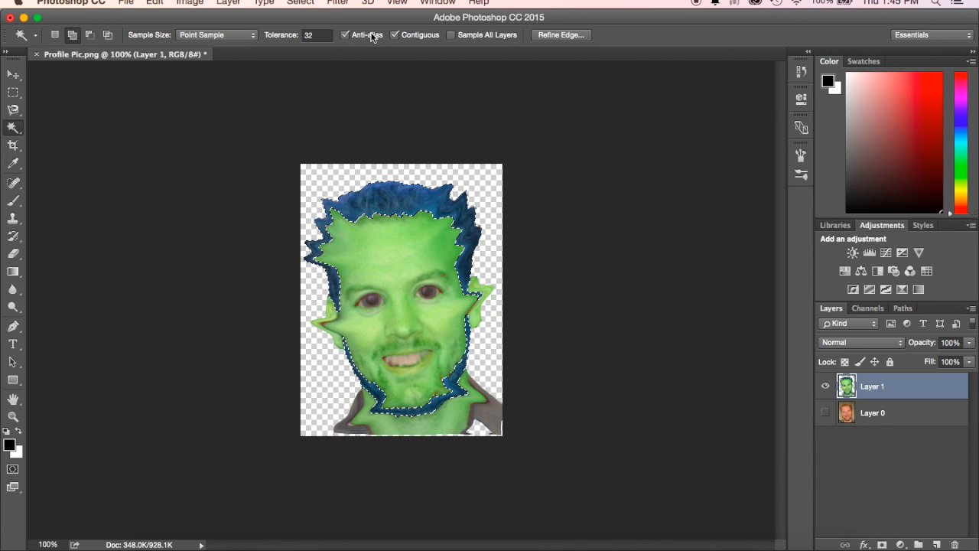
# - Clear the hair and beard selection and select the grey shirt on both sides of the neck with the Magic Wand
pyautogui.click(301, 3)
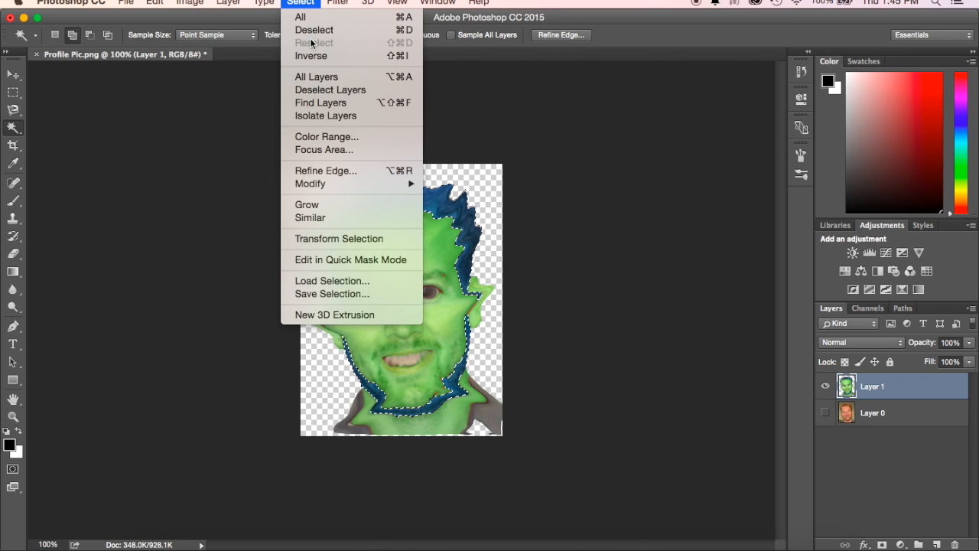
pyautogui.click(314, 30)
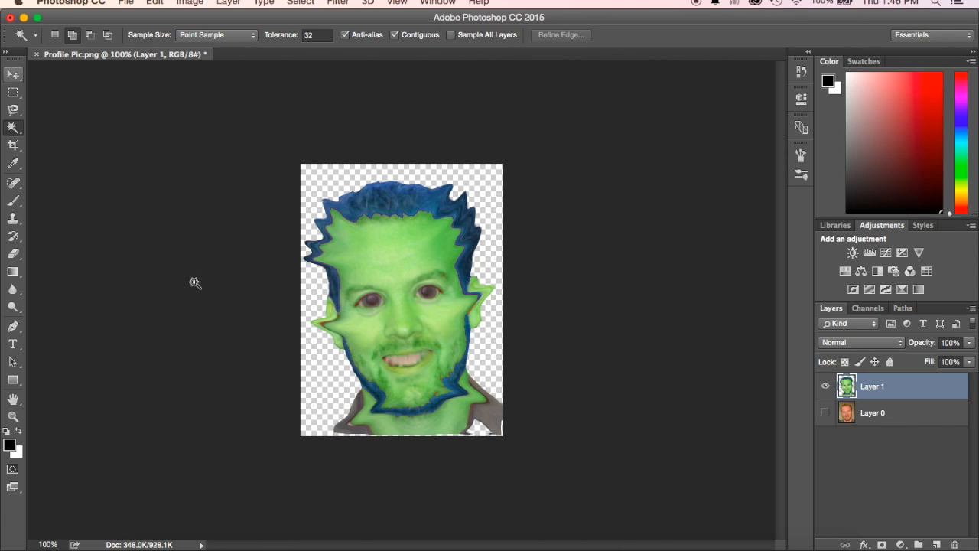
pyautogui.click(490, 417)
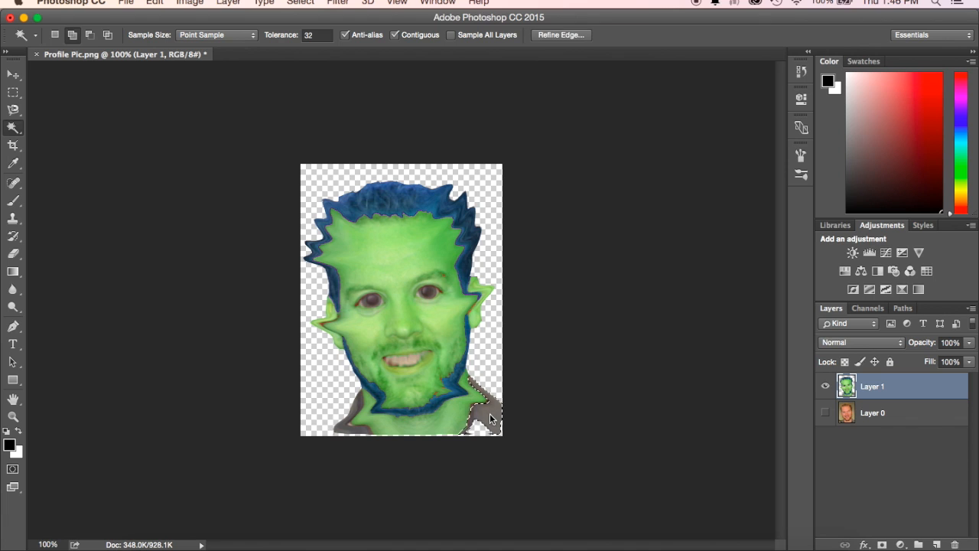
pyautogui.click(341, 423)
pyautogui.click(156, 2)
pyautogui.moveTo(189, 2)
pyautogui.moveTo(206, 38)
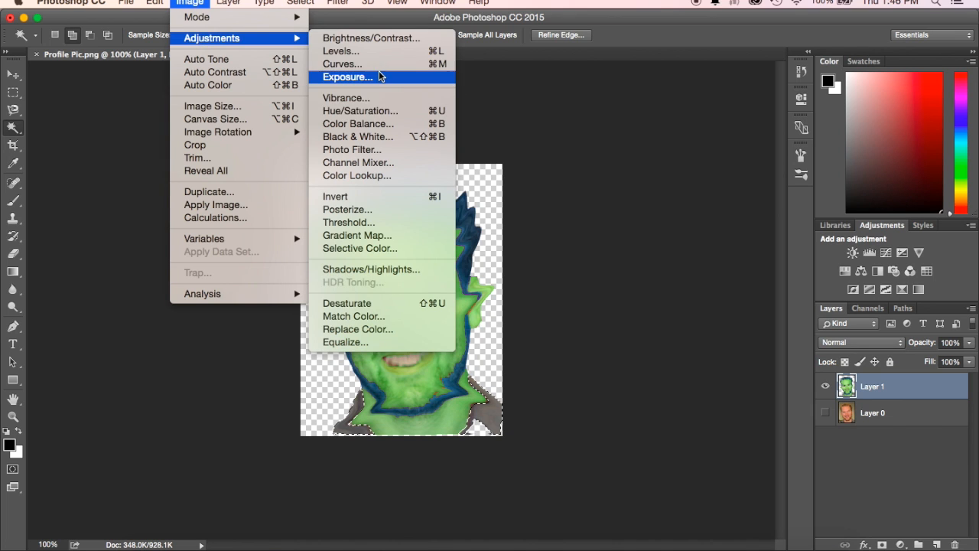
pyautogui.click(373, 112)
pyautogui.moveTo(626, 246)
pyautogui.mouseDown()
pyautogui.moveTo(663, 256)
pyautogui.moveTo(567, 252)
pyautogui.moveTo(692, 258)
pyautogui.moveTo(640, 250)
pyautogui.mouseUp()
pyautogui.click(772, 203)
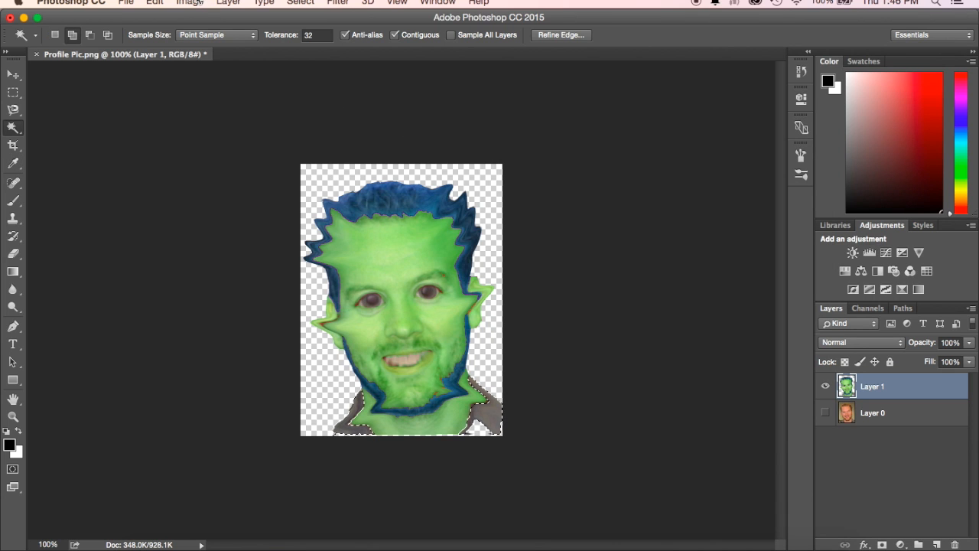
# - Tint the selected shirt reddish brown with midtone Color Balance levels of +41, -31 and -63, and clear the selection
pyautogui.click(205, 2)
pyautogui.moveTo(234, 3)
pyautogui.moveTo(199, 2)
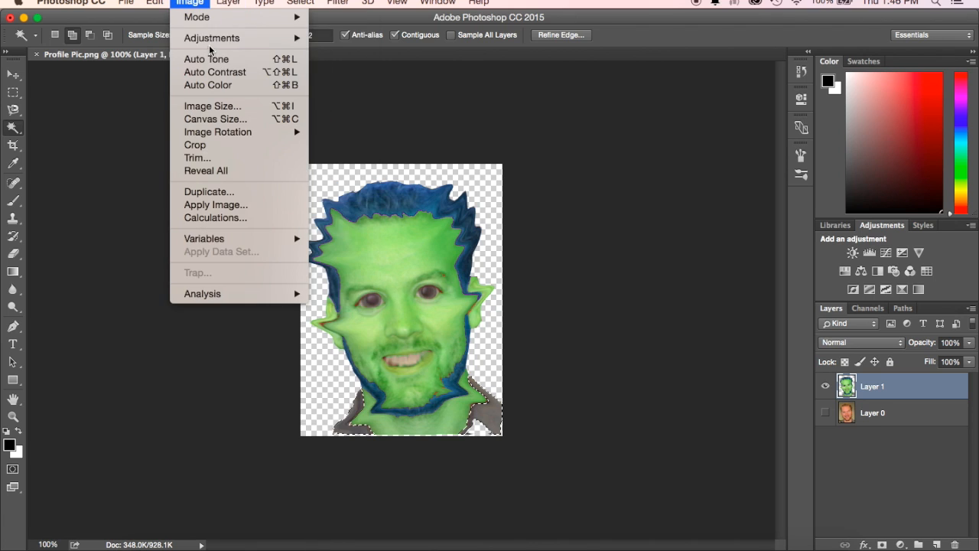
pyautogui.moveTo(242, 40)
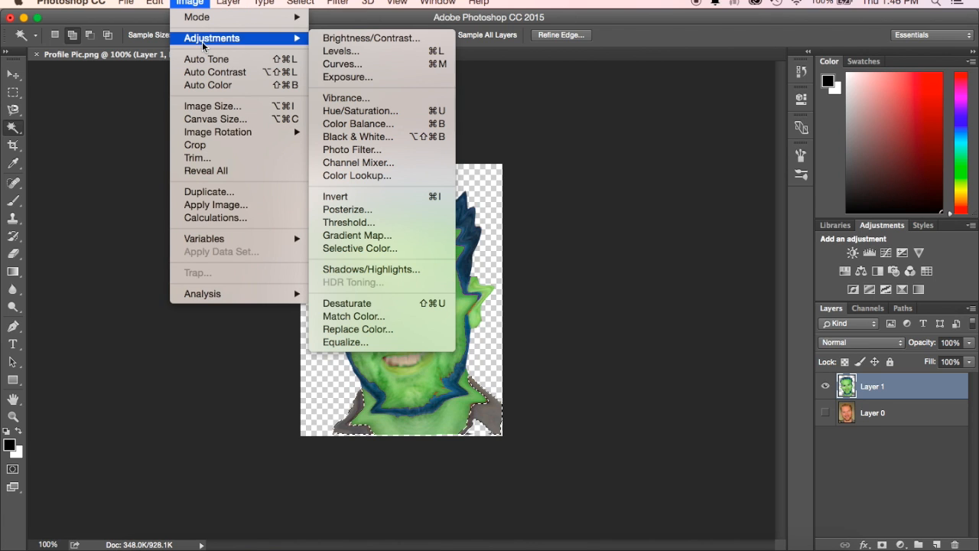
pyautogui.click(381, 124)
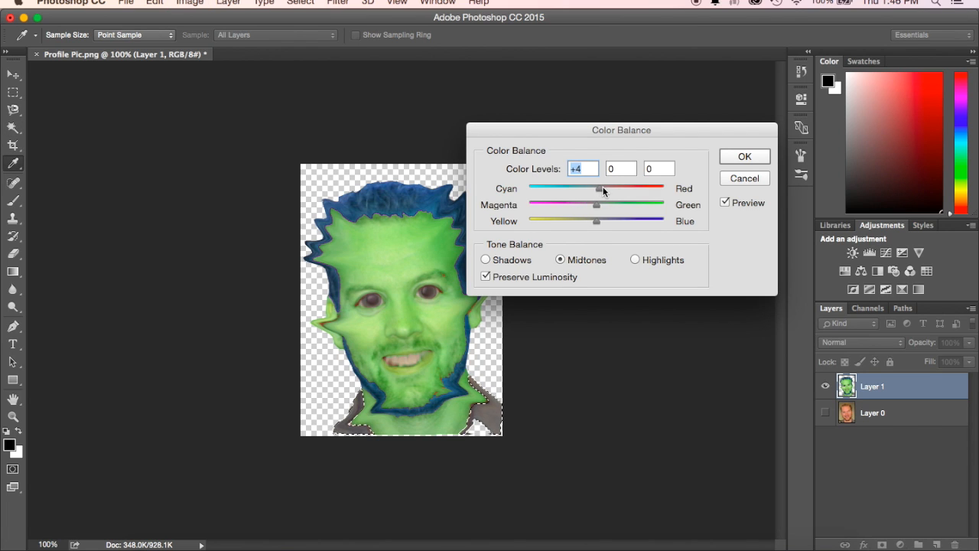
pyautogui.moveTo(628, 196); pyautogui.dragTo(553, 222)
pyautogui.moveTo(597, 189); pyautogui.dragTo(575, 205)
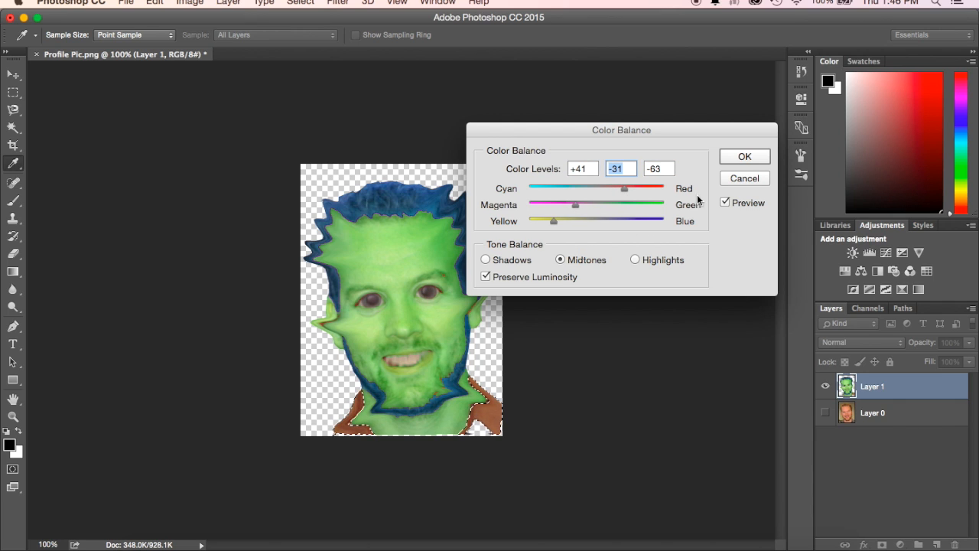
pyautogui.click(753, 156)
pyautogui.press('w')
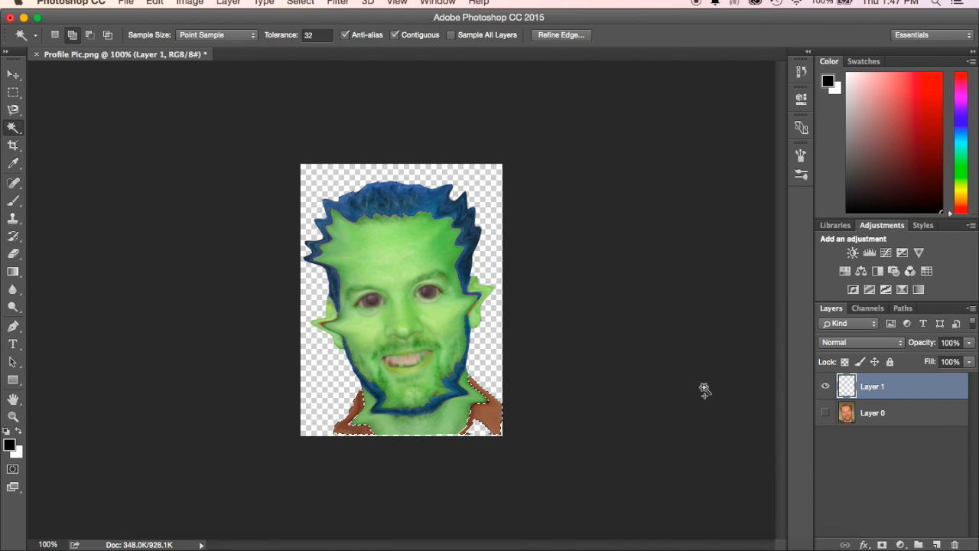
pyautogui.click(300, 3)
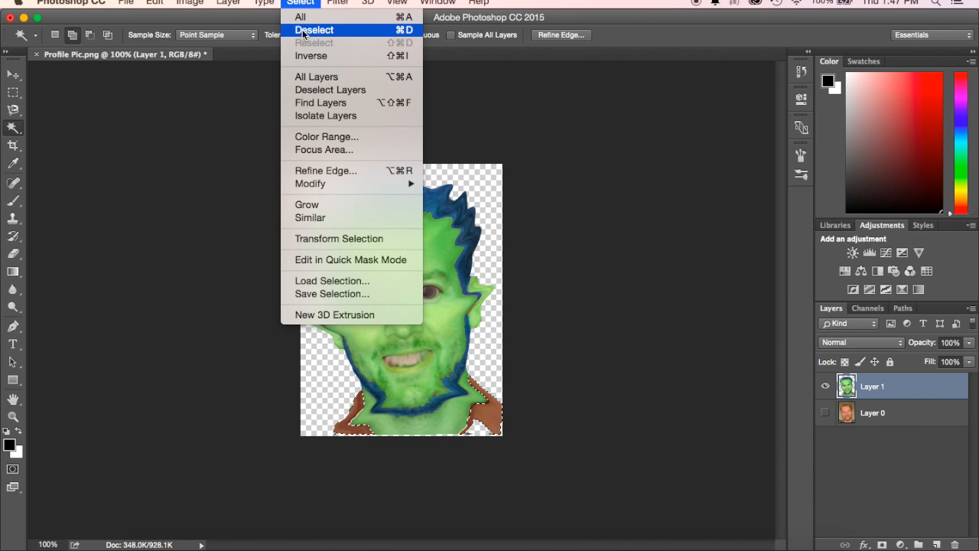
pyautogui.click(303, 31)
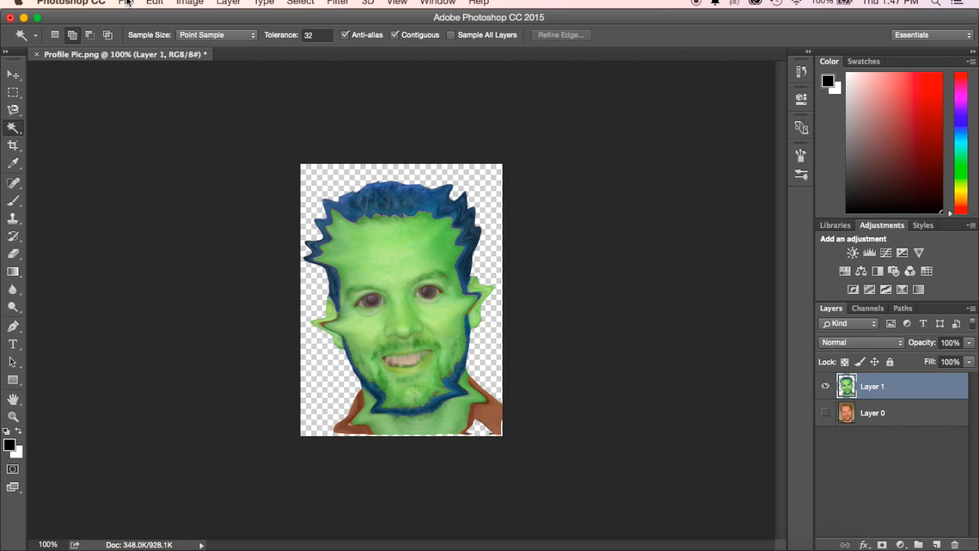
# - Save a JPEG copy at quality 8 in Downloads, named "Alien" followed by the man's title and initial
pyautogui.click(126, 3)
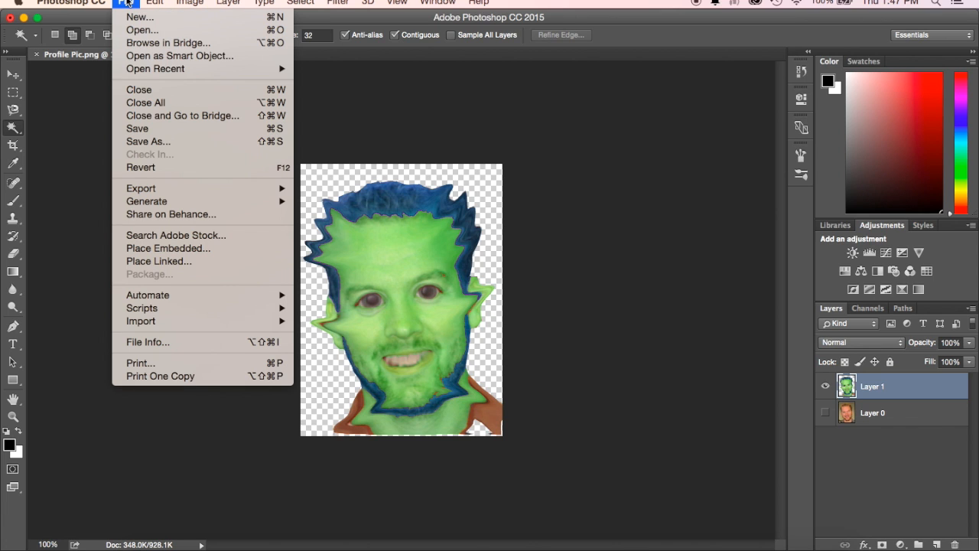
pyautogui.click(149, 142)
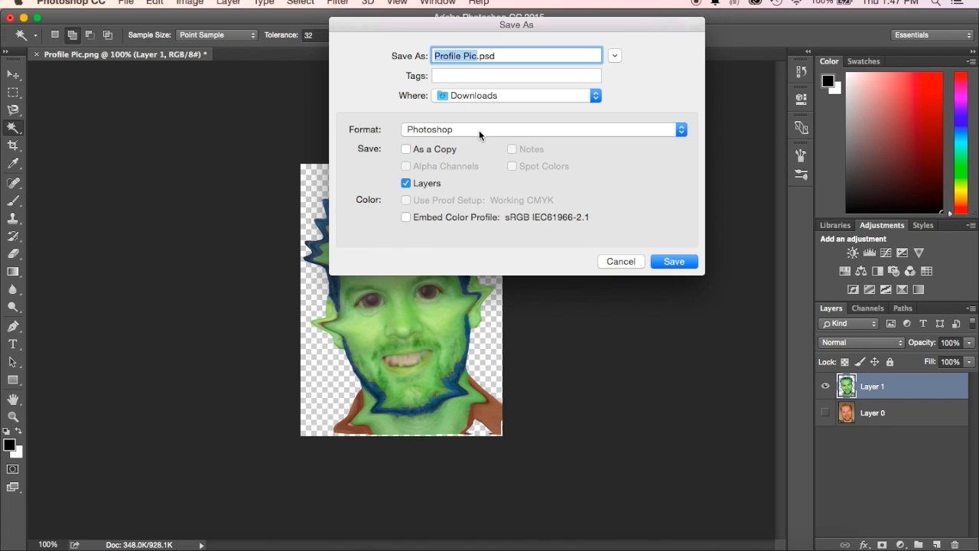
pyautogui.click(478, 130)
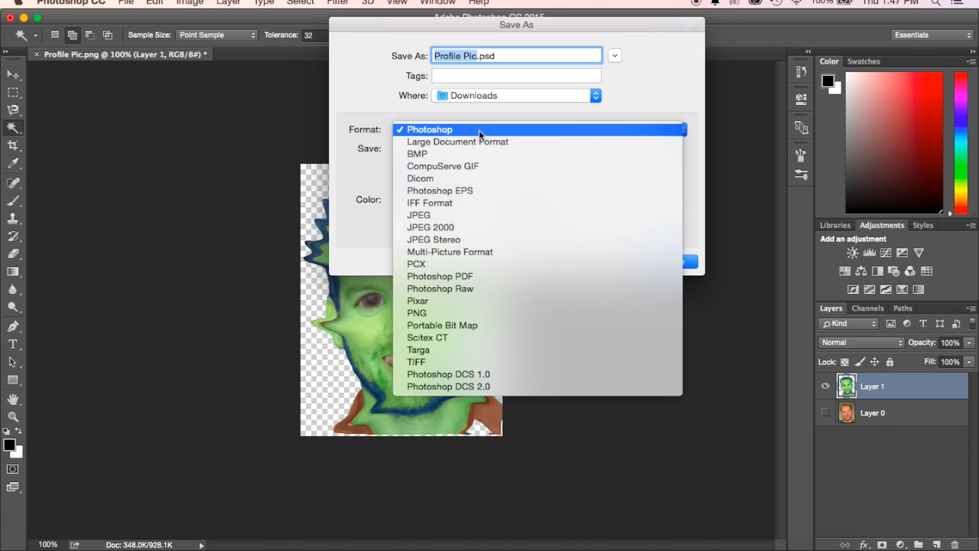
pyautogui.click(462, 219)
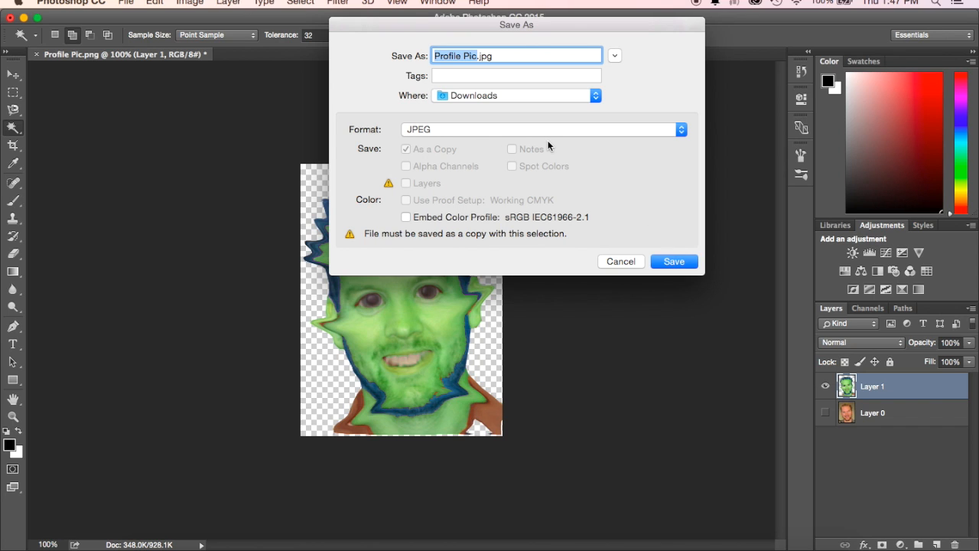
pyautogui.write('Aie')
pyautogui.press('BackSpace')
pyautogui.press('BackSpace')
pyautogui.write('lien Mr. O')
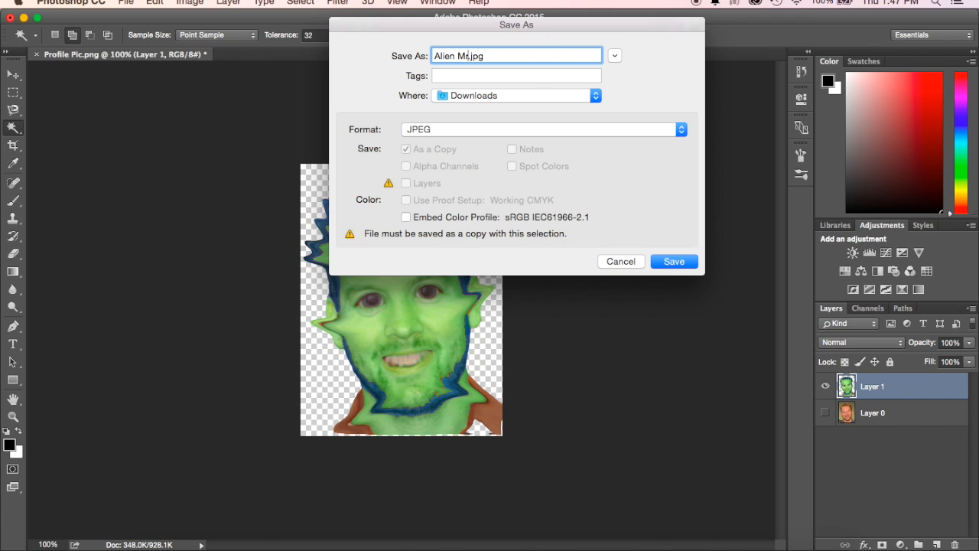
pyautogui.click(666, 259)
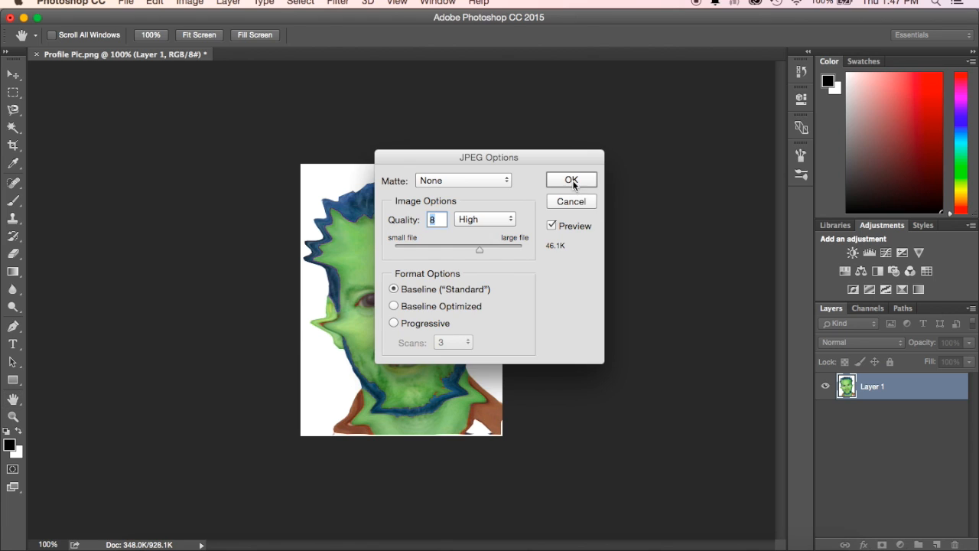
pyautogui.click(573, 182)
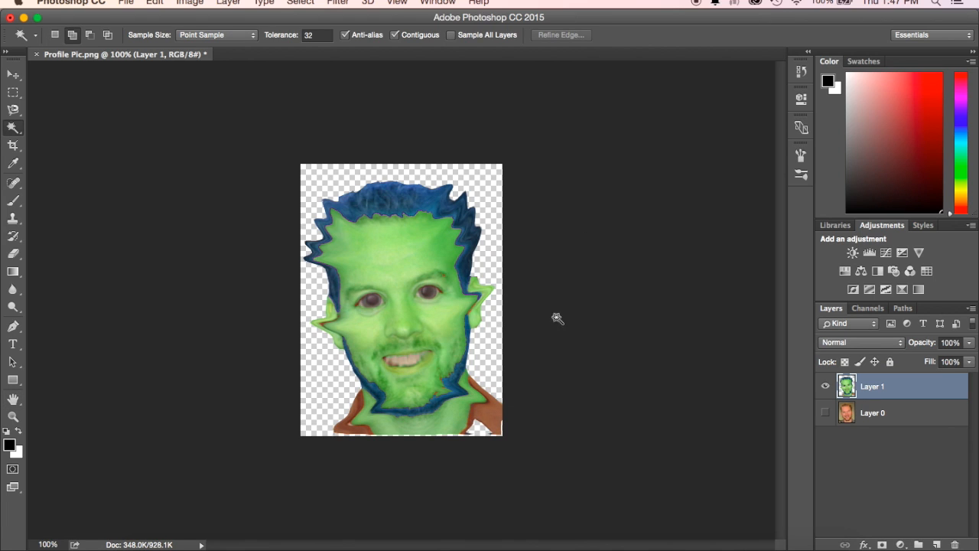